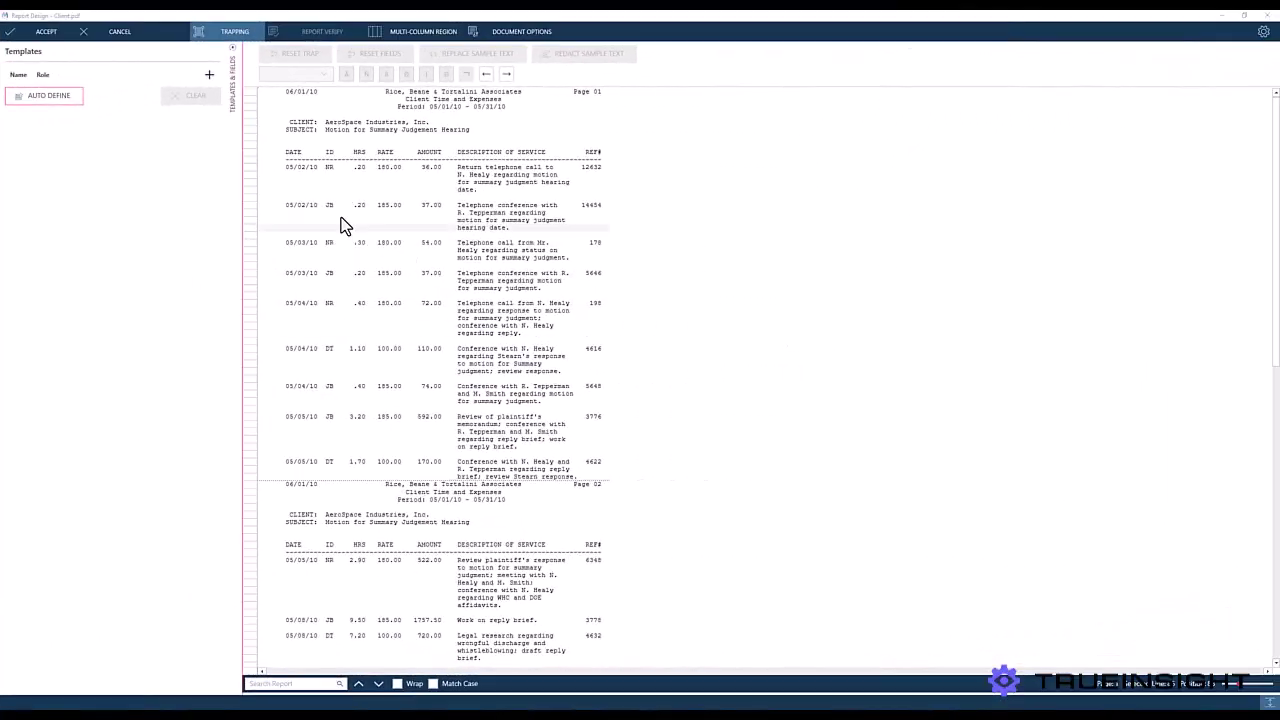
# Create a Detail template trapping the date digits and slash, capturing the sample date as field Date.
pyautogui.rightClick(250, 175)
pyautogui.click(236, 80)
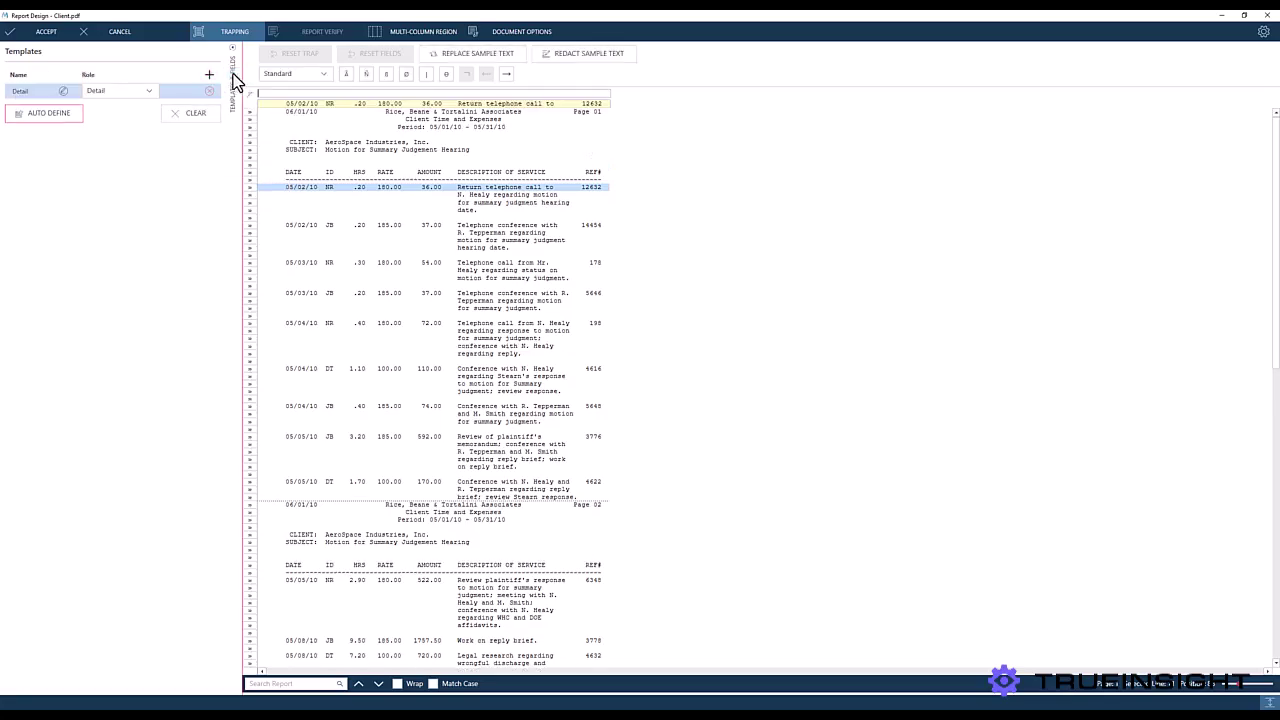
pyautogui.click(290, 93)
pyautogui.click(366, 74)
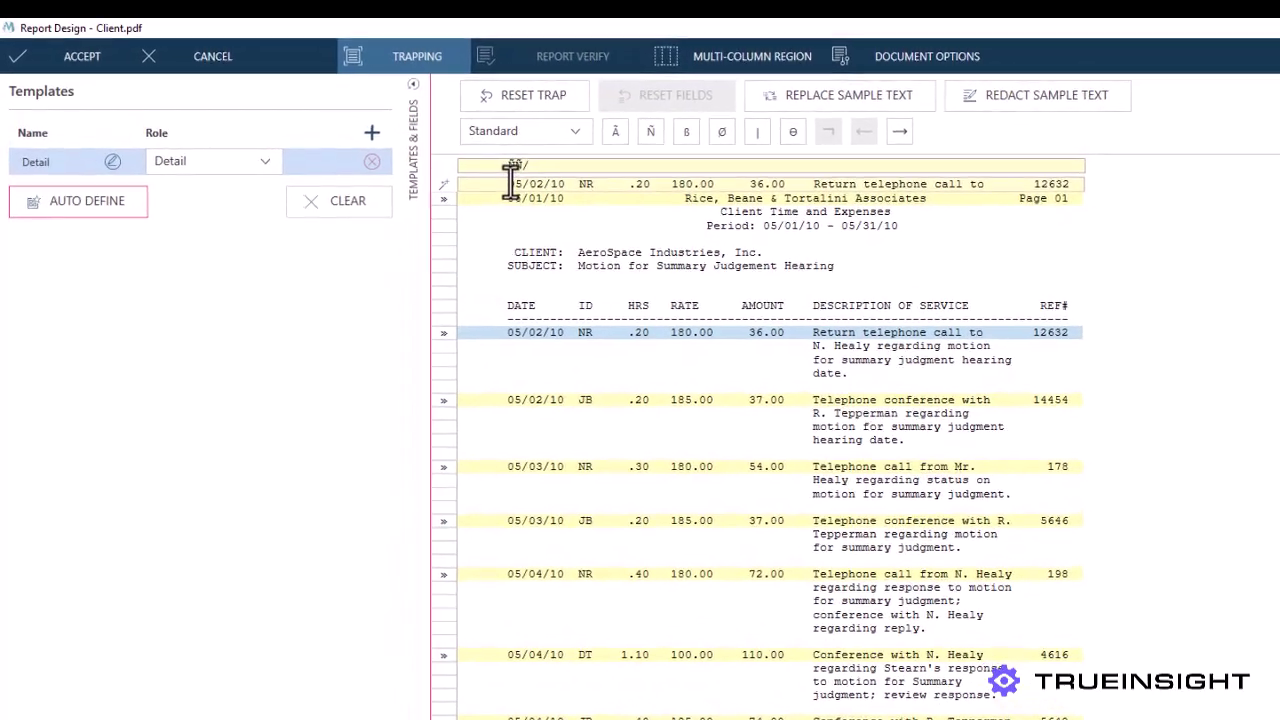
pyautogui.moveTo(480, 174); pyautogui.dragTo(534, 174)
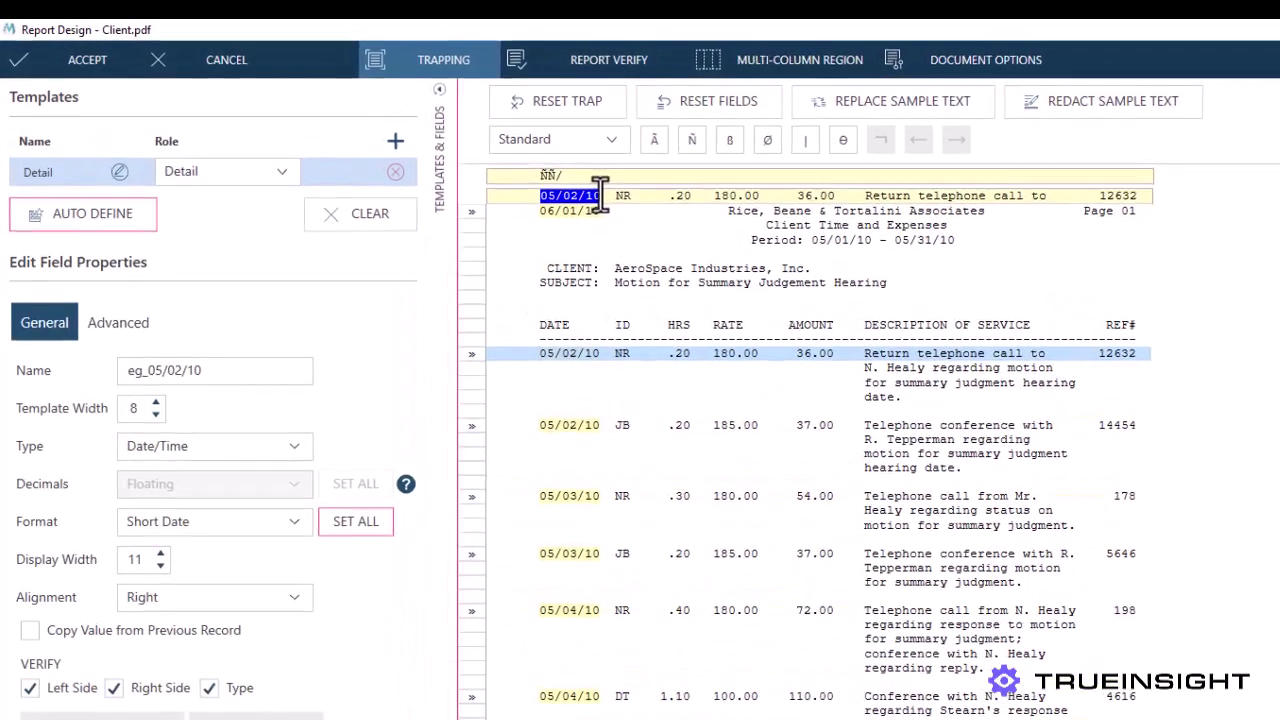
pyautogui.doubleClick(123, 333)
pyautogui.write('Date')
# Add letter traps over the ID column and capture NR as field ID.
pyautogui.click(622, 177)
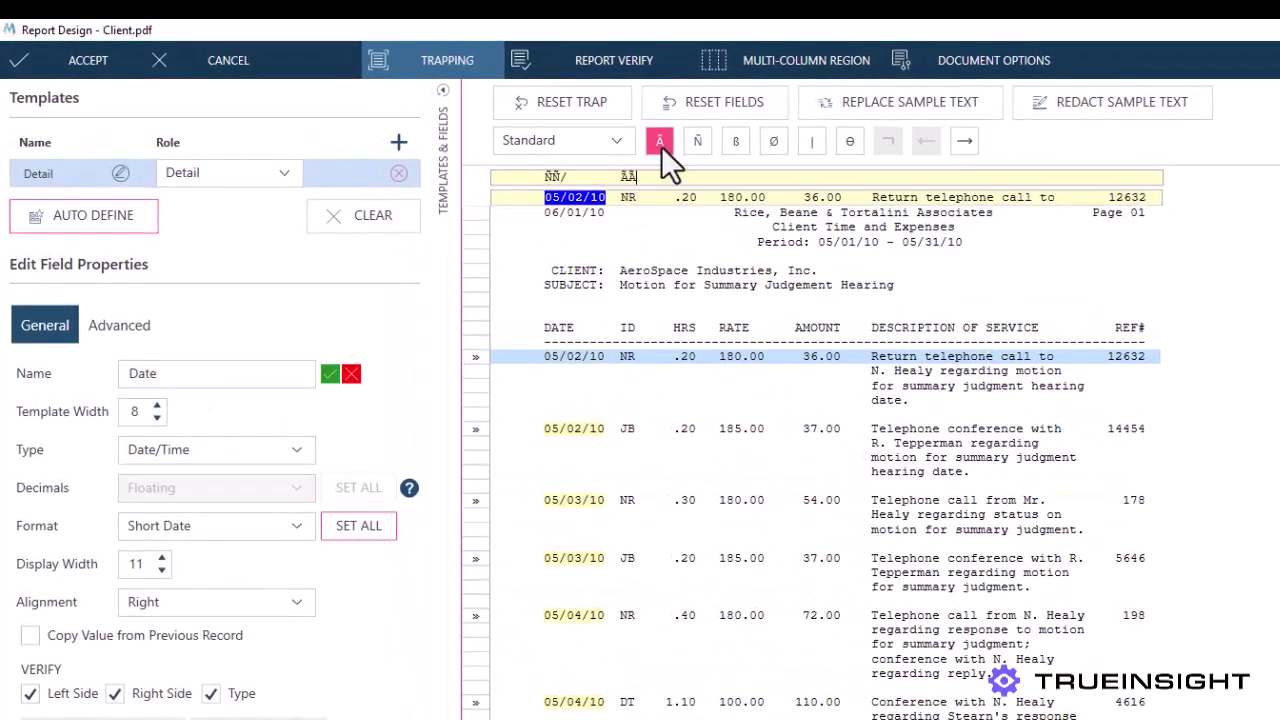
pyautogui.moveTo(621, 197); pyautogui.dragTo(652, 197)
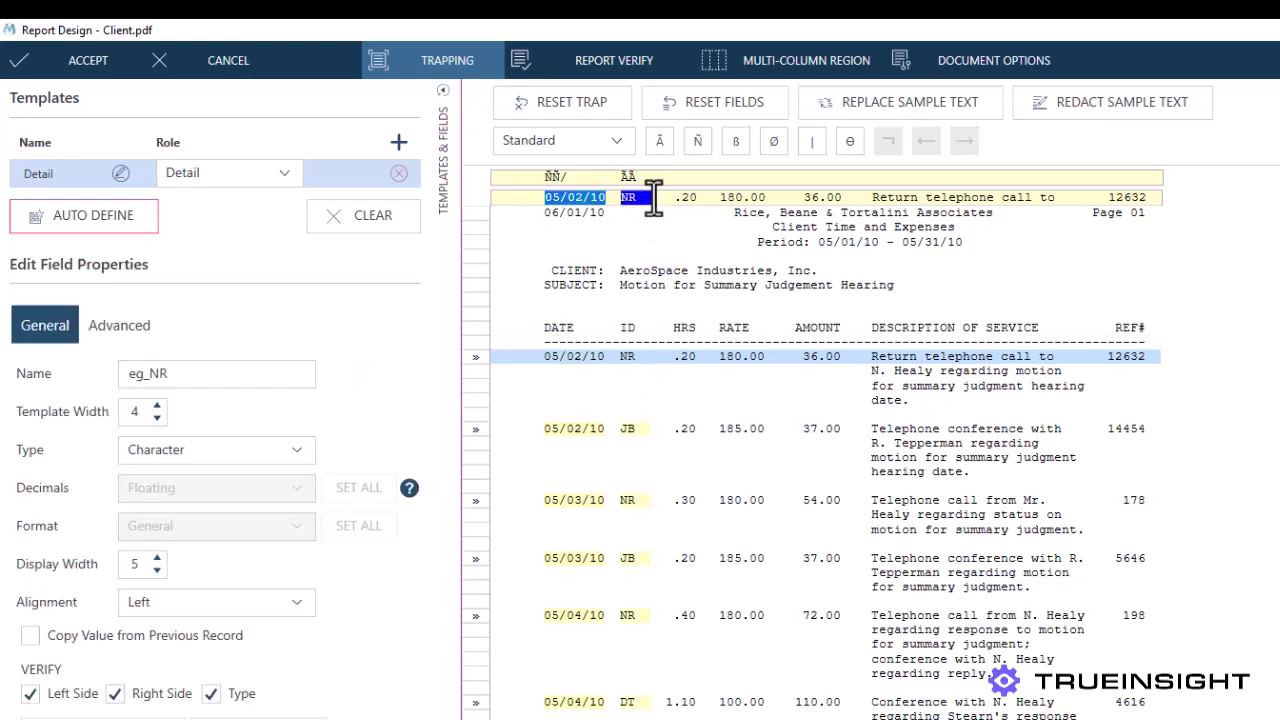
pyautogui.doubleClick(161, 373)
pyautogui.write('ID')
pyautogui.click(334, 377)
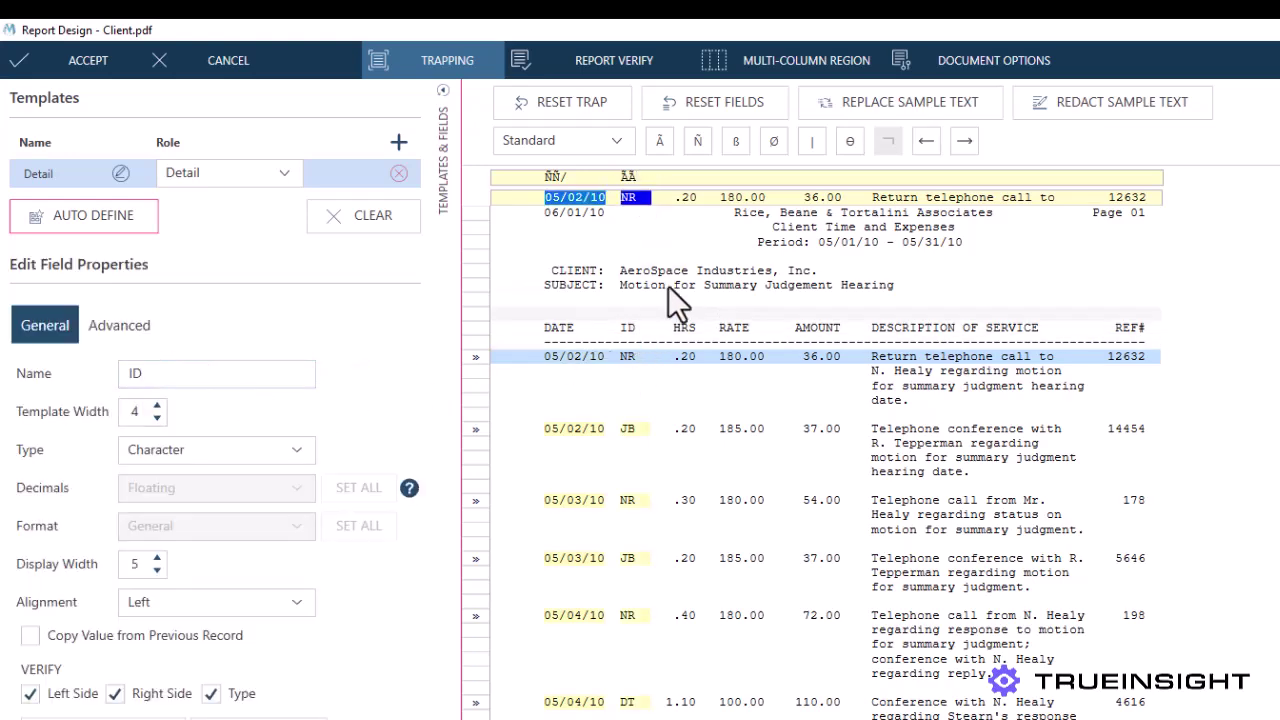
# Capture .20 as field Hours and 180.00 as field Rate.
pyautogui.moveTo(668, 197); pyautogui.dragTo(712, 197)
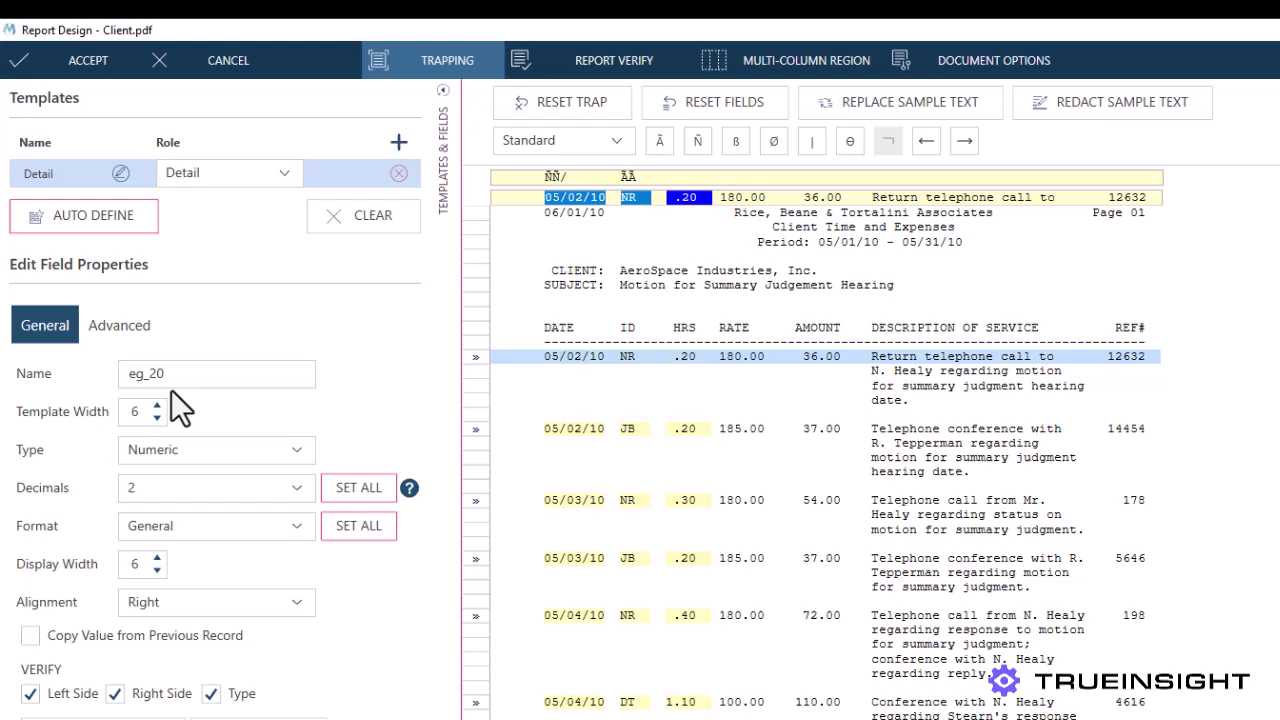
pyautogui.doubleClick(165, 375)
pyautogui.write('Hours')
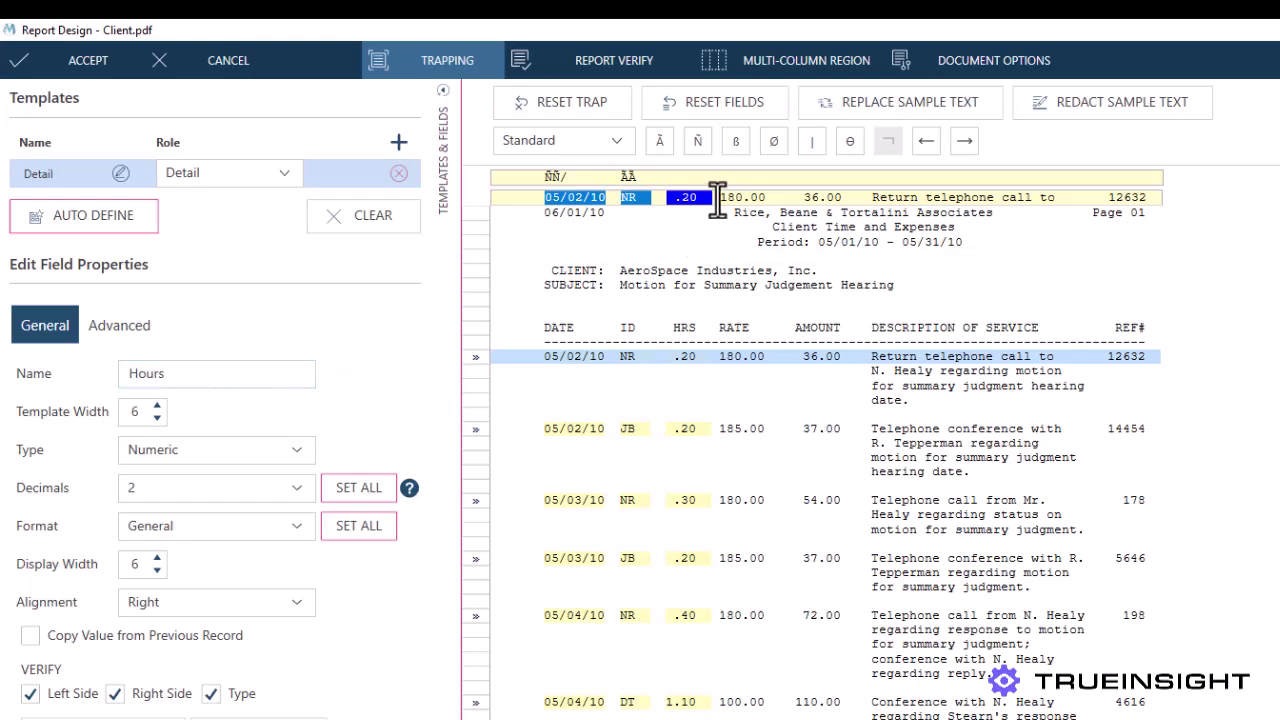
pyautogui.moveTo(719, 197); pyautogui.dragTo(767, 197)
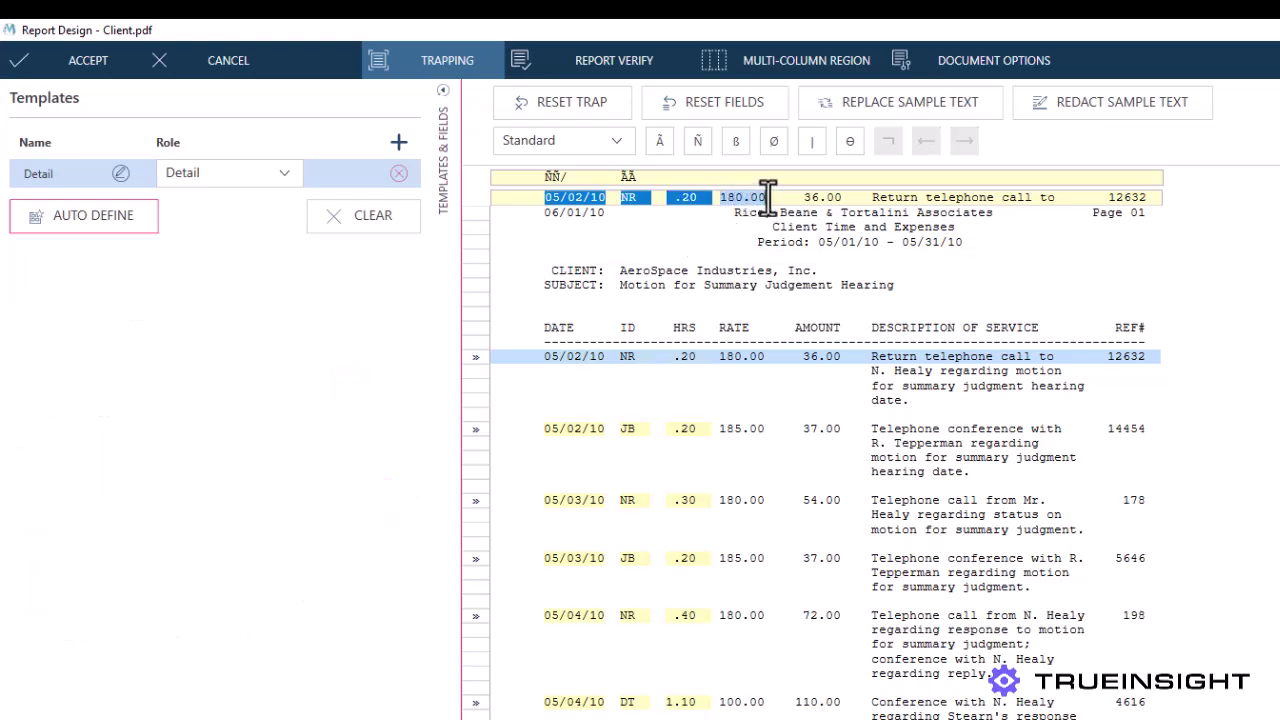
pyautogui.doubleClick(182, 374)
pyautogui.write('Rate')
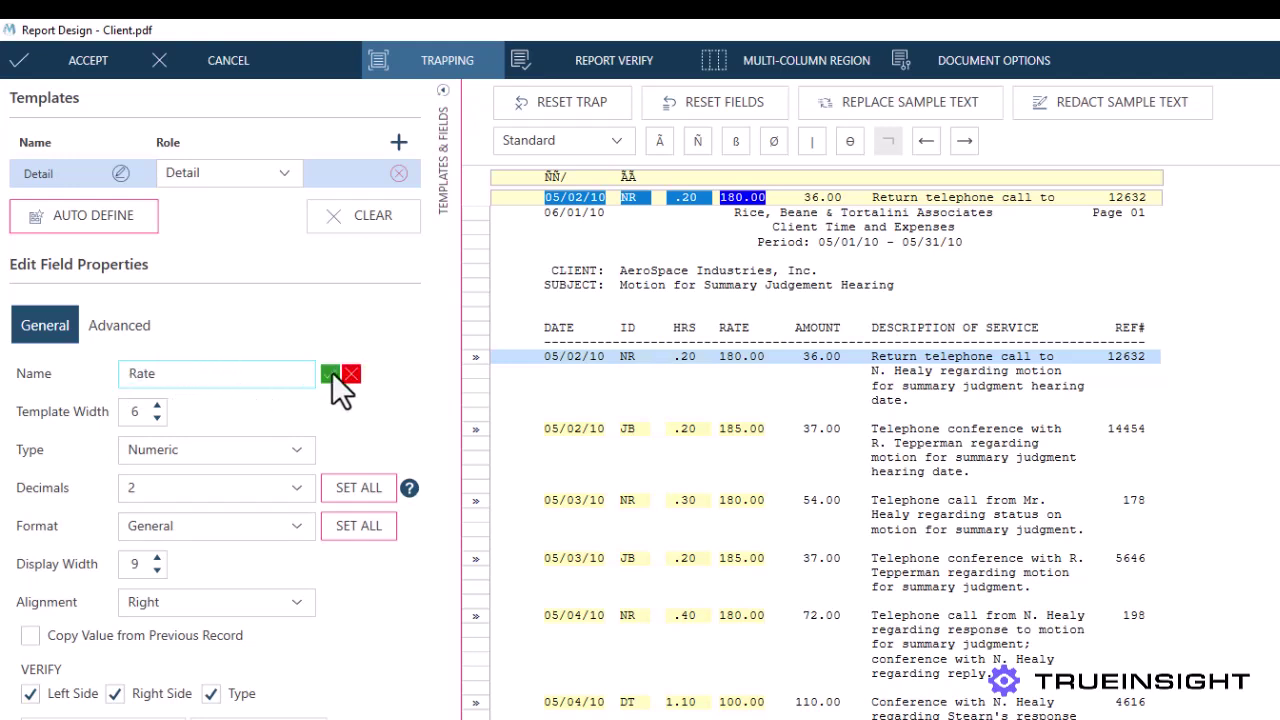
pyautogui.click(331, 376)
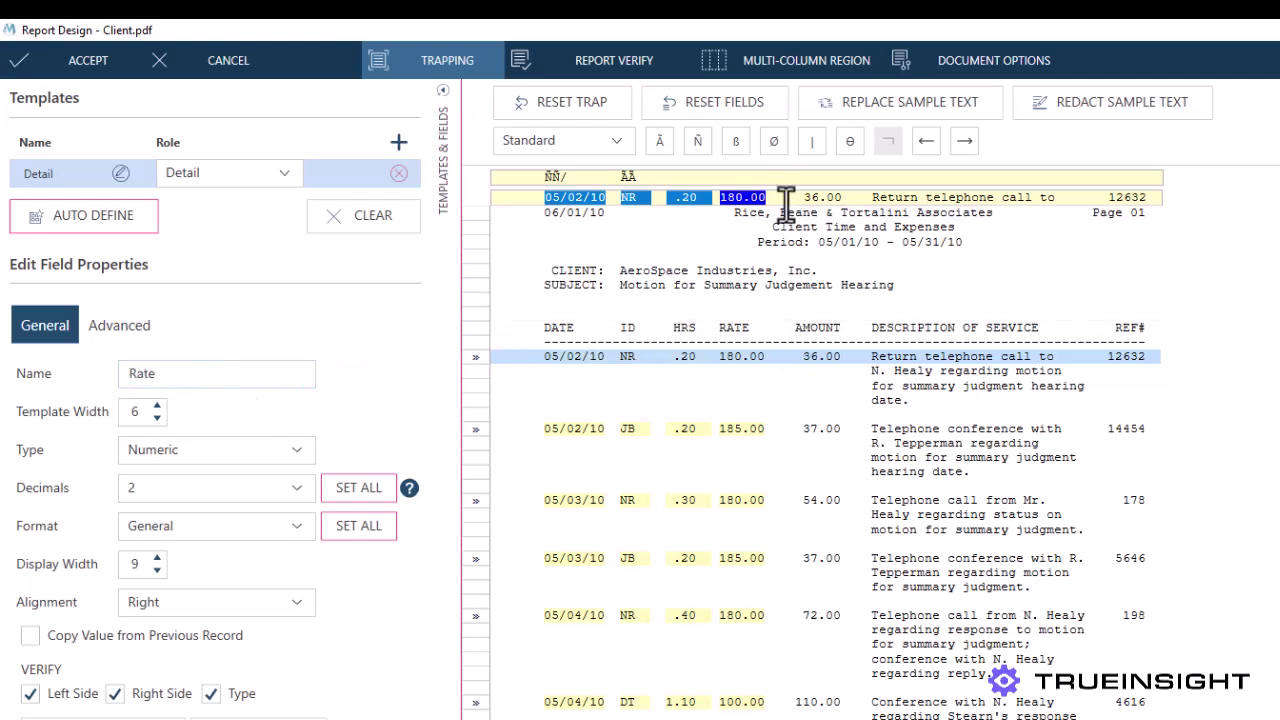
# Capture 36.00 as field Amount and mark the service description text as a field.
pyautogui.moveTo(789, 197); pyautogui.dragTo(843, 197)
pyautogui.doubleClick(165, 374)
pyautogui.write('Amount')
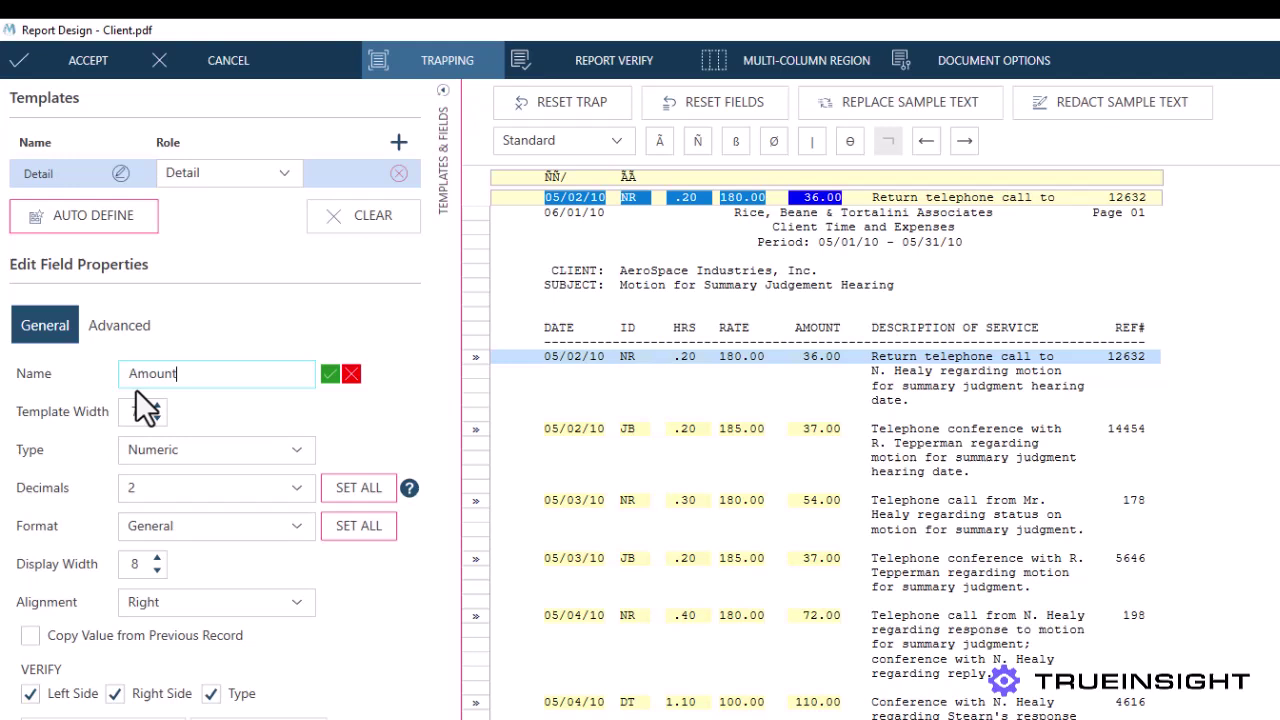
pyautogui.click(330, 375)
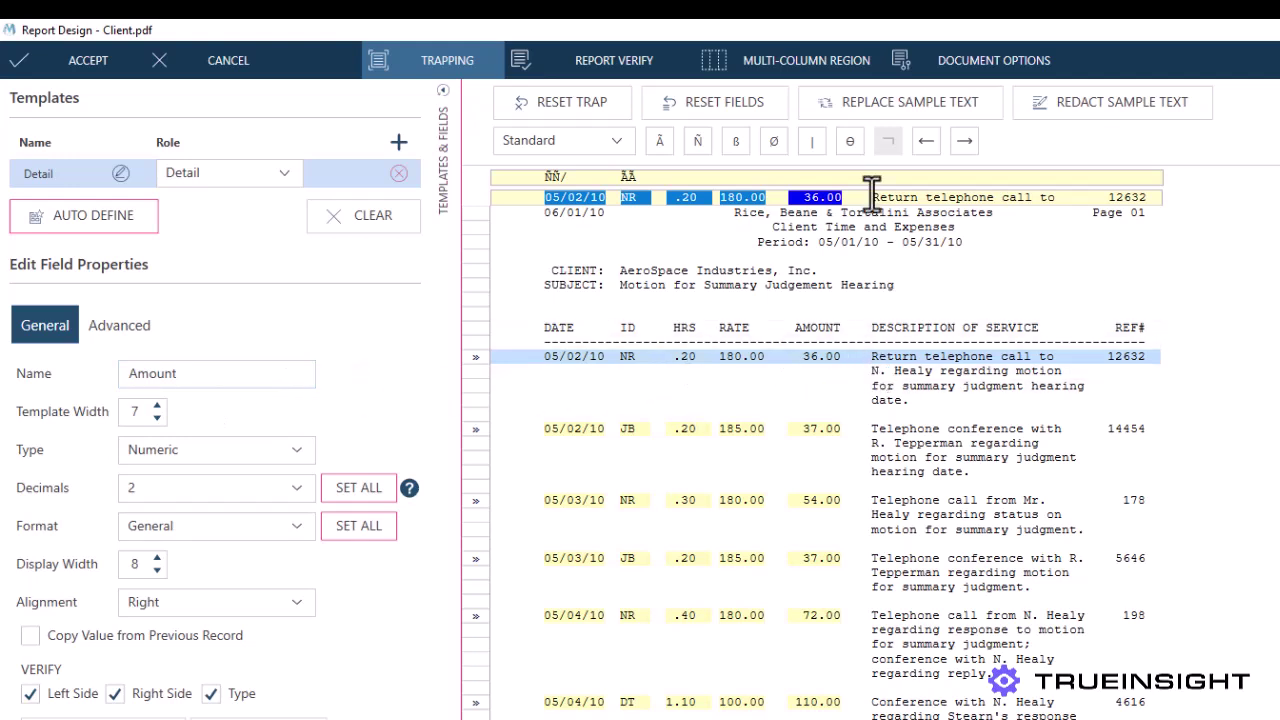
pyautogui.moveTo(872, 195); pyautogui.dragTo(1100, 197)
# Make the description field multi-line (Desc of Serv) and add Ref# 12632 as field Ref No.
pyautogui.click(119, 325)
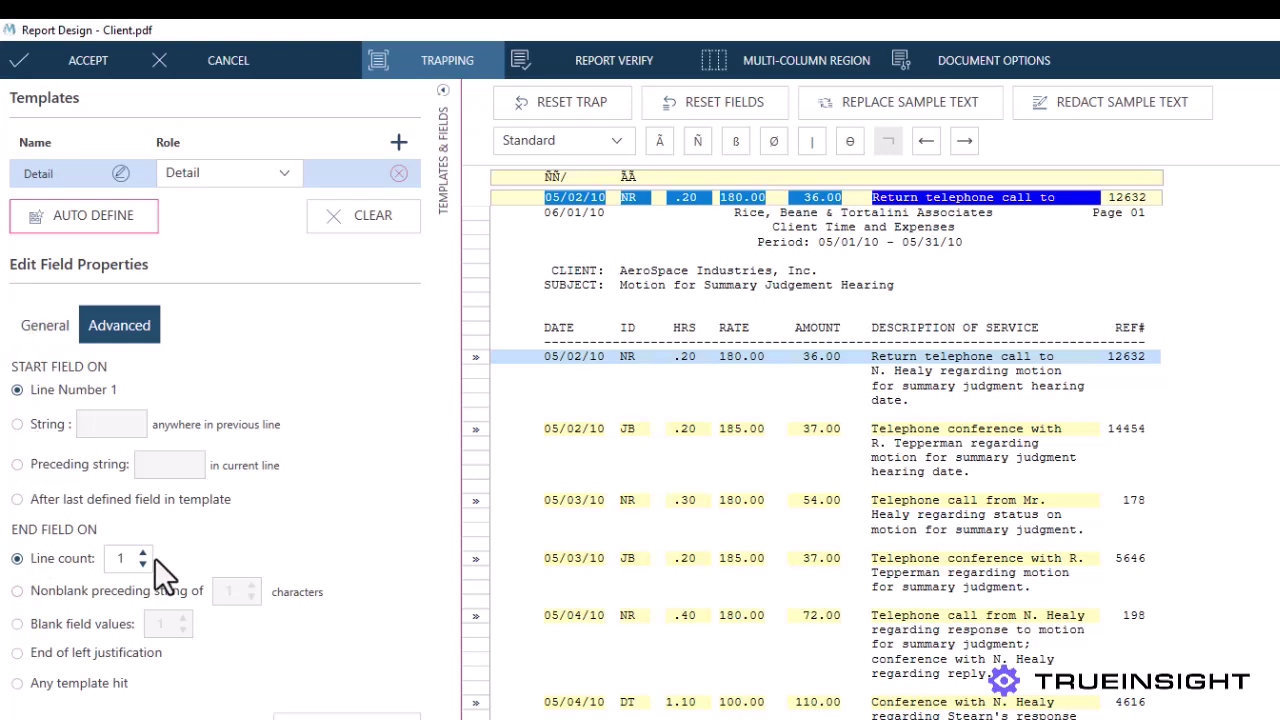
pyautogui.click(80, 598)
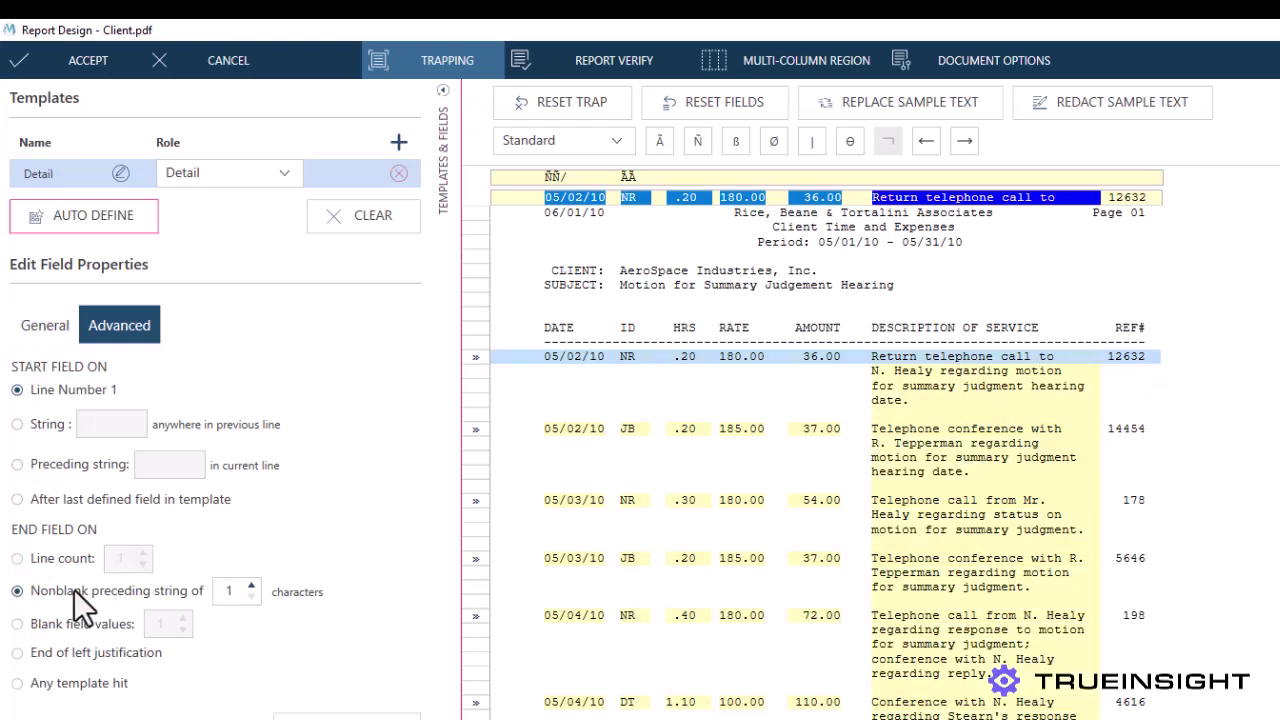
pyautogui.scroll(-1, 656, 714)
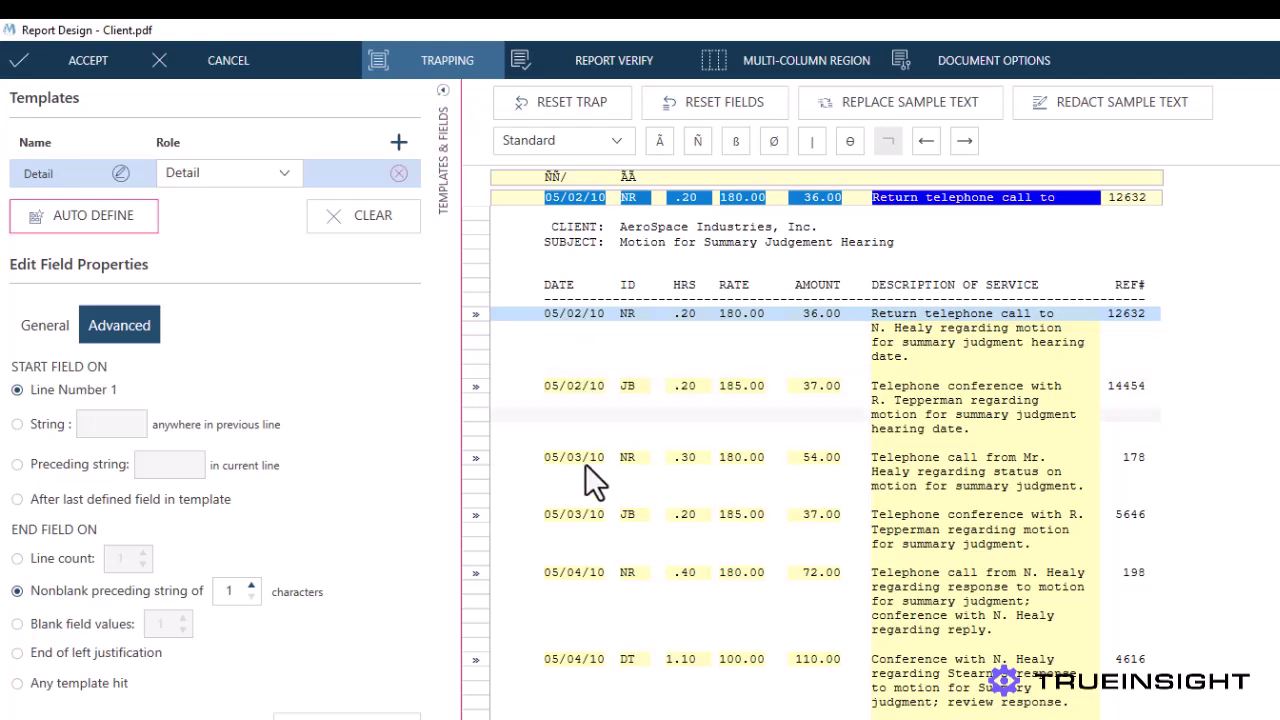
pyautogui.click(70, 326)
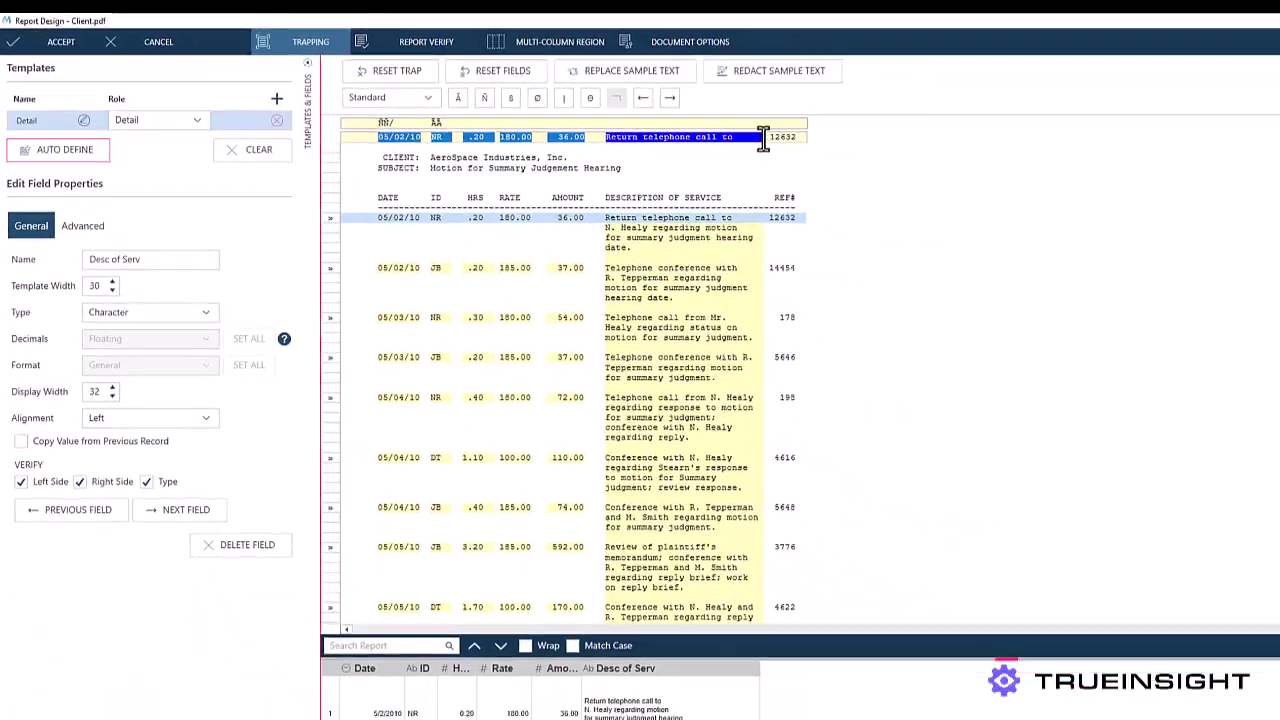
pyautogui.moveTo(768, 137); pyautogui.dragTo(798, 137)
pyautogui.write('Ref No')
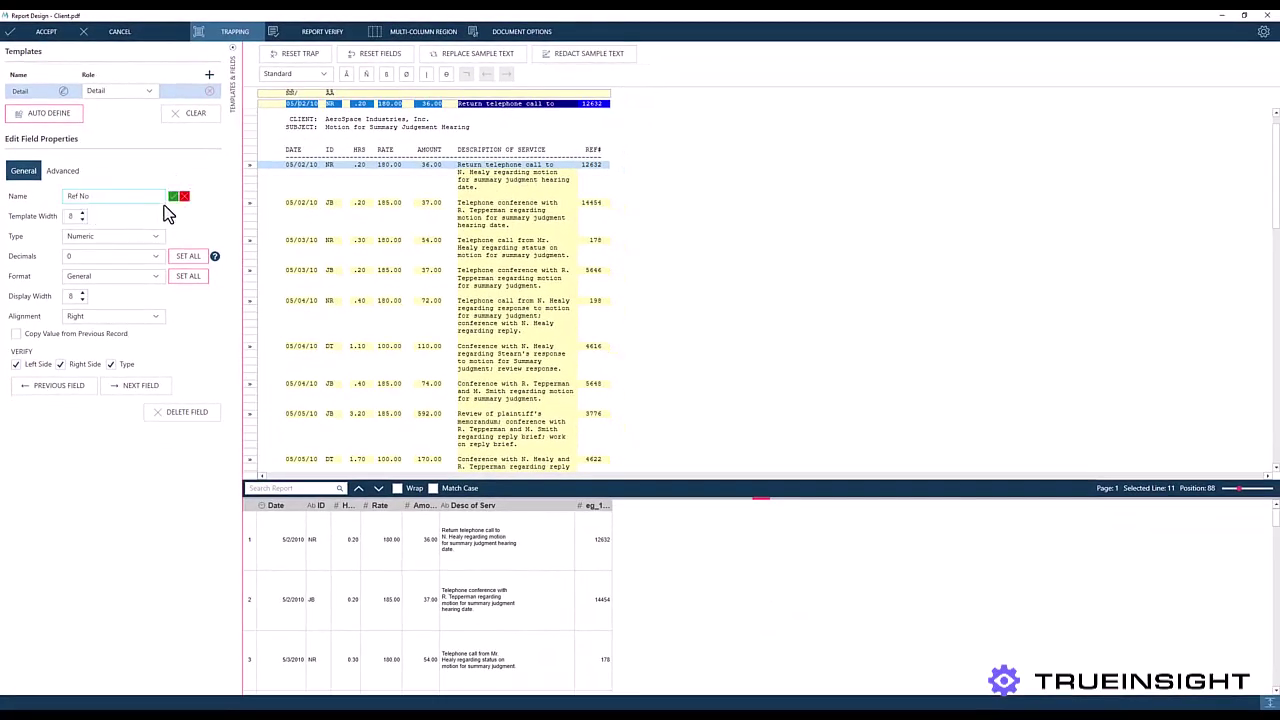
pyautogui.click(173, 196)
# Add an Append template using the CLIENT line as its sample.
pyautogui.click(209, 74)
pyautogui.click(257, 86)
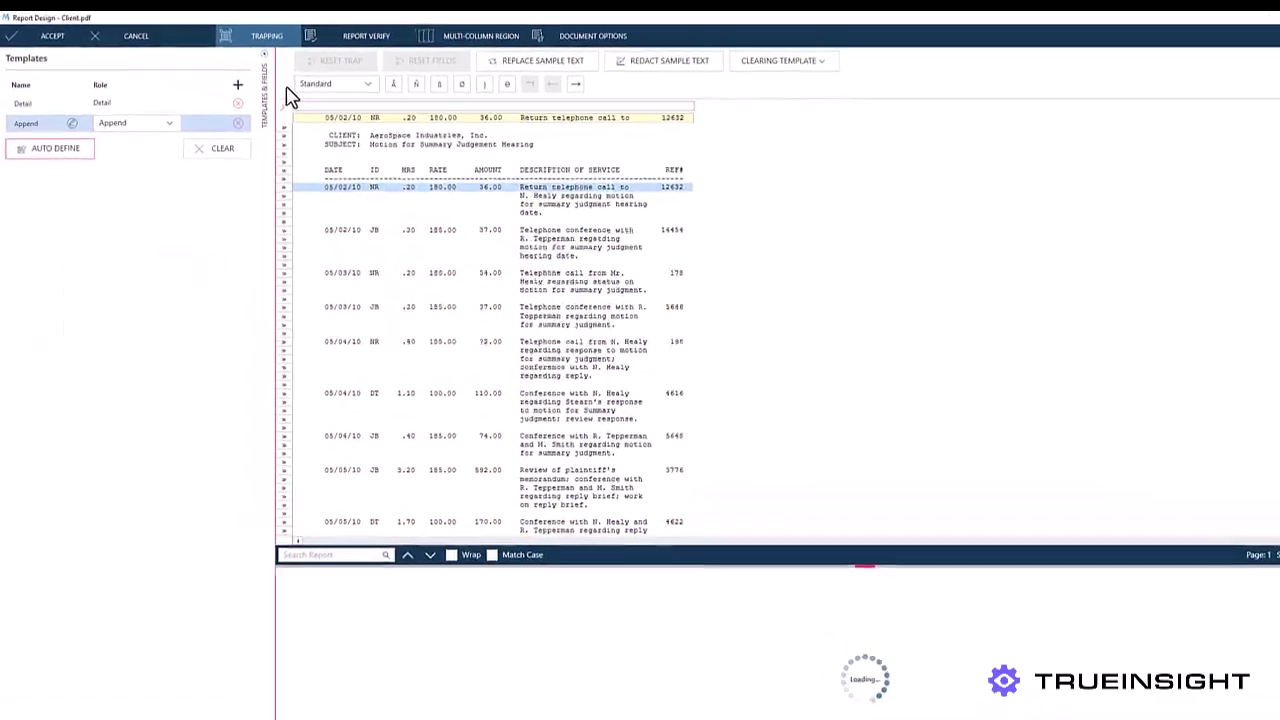
pyautogui.click(395, 200)
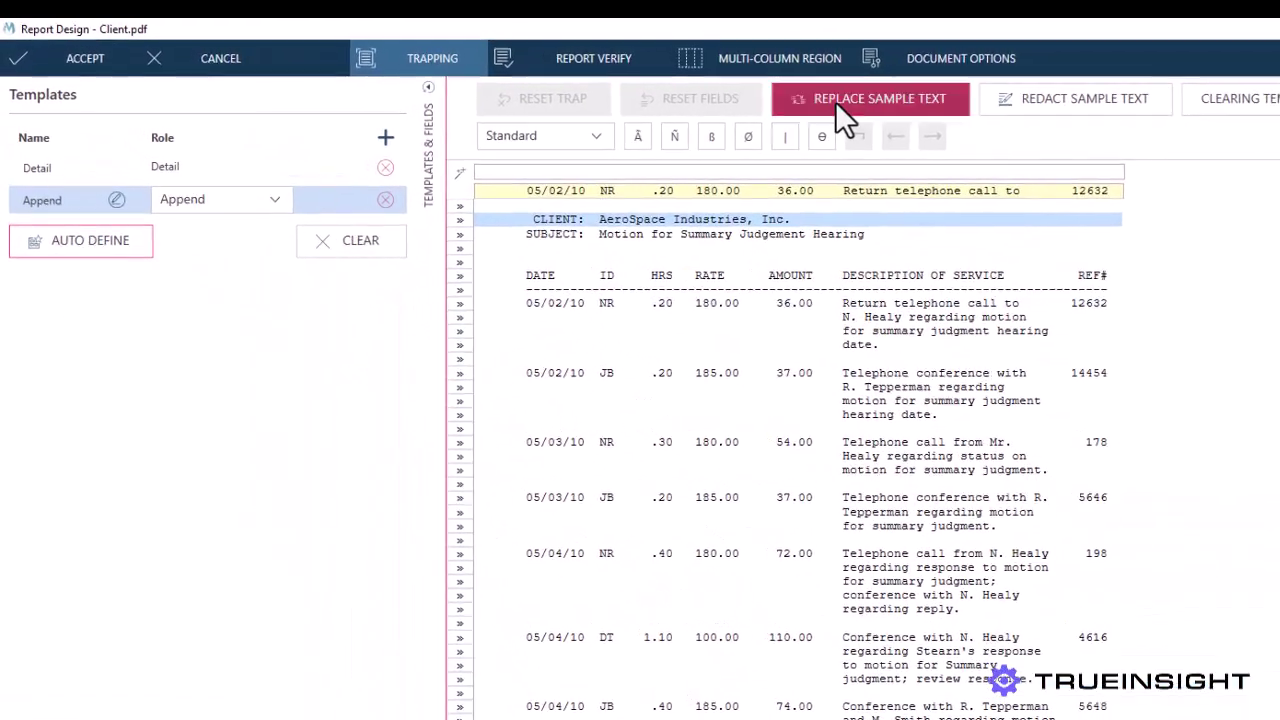
pyautogui.click(840, 104)
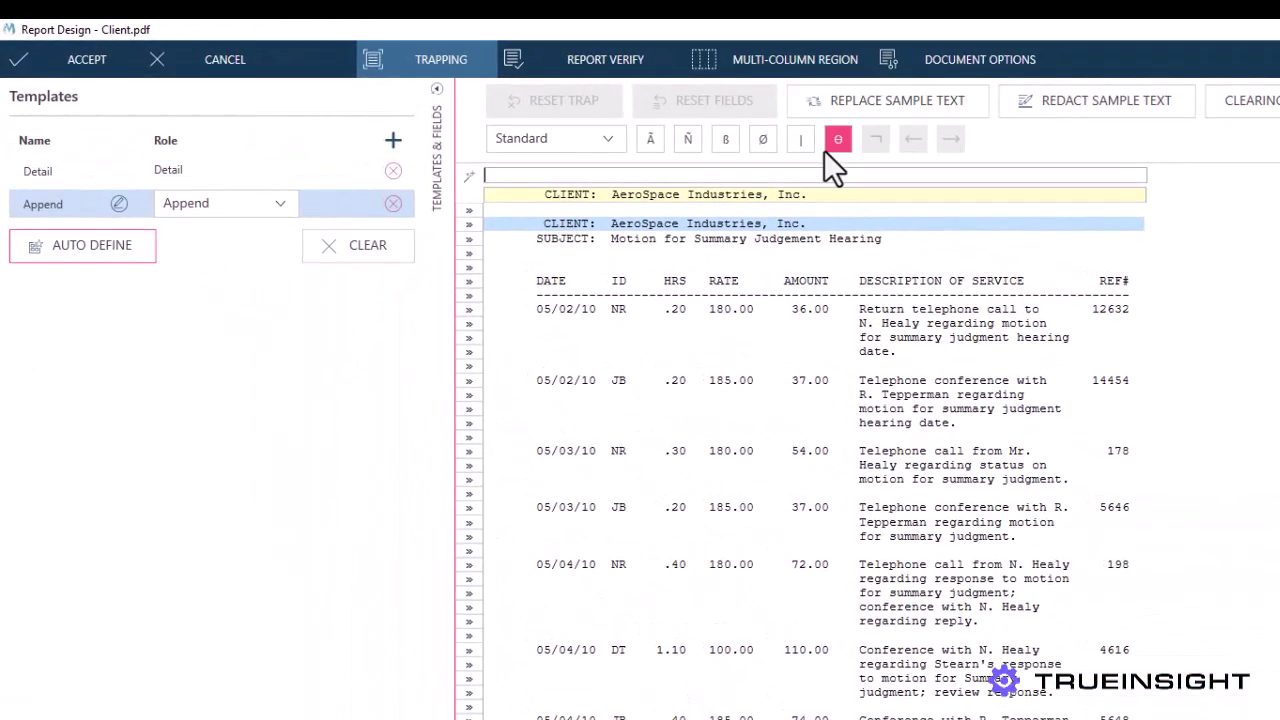
# Trap the word 'client', capture the company name, and confirm the Subject field name.
pyautogui.click(543, 178)
pyautogui.write('client')
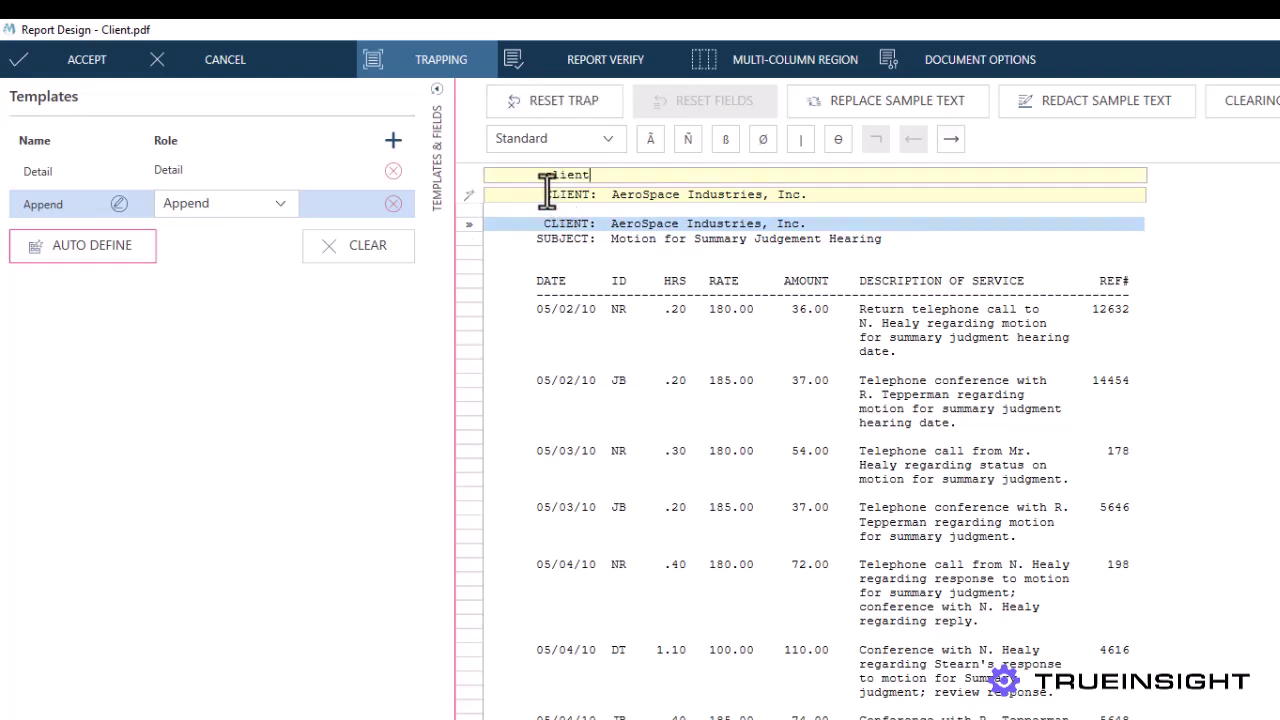
pyautogui.moveTo(610, 194); pyautogui.dragTo(922, 194)
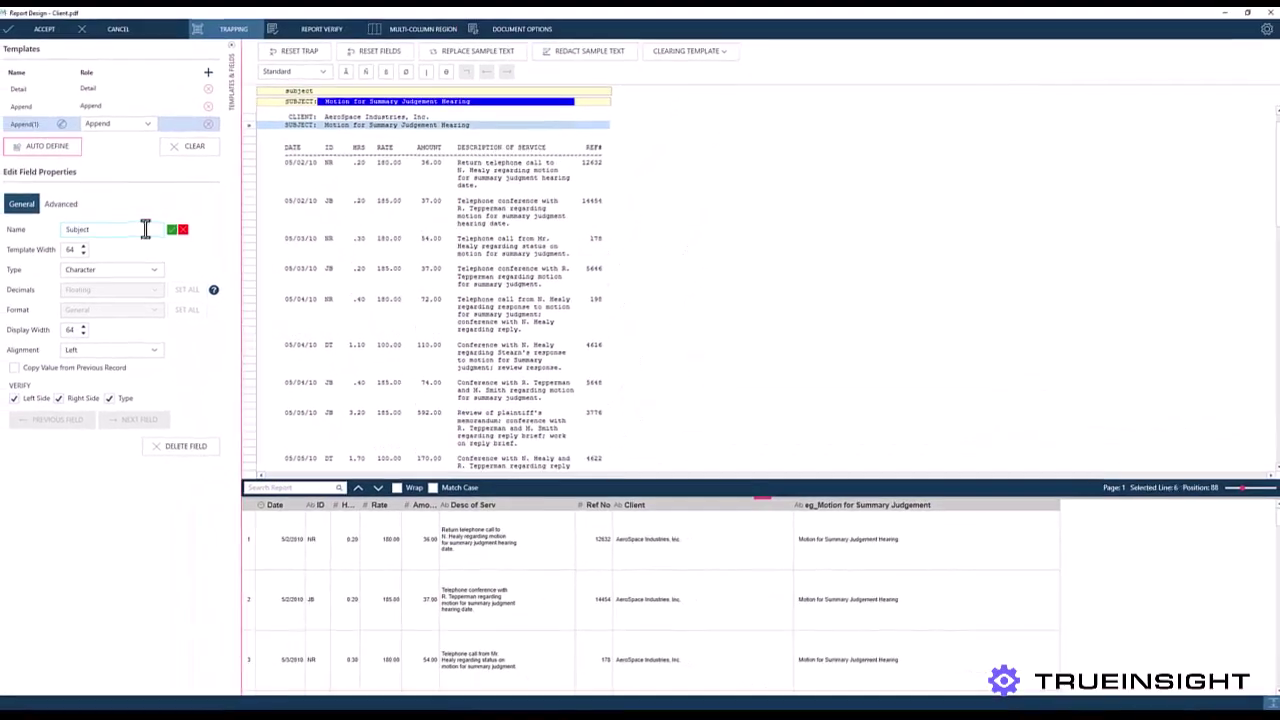
pyautogui.write('Subject')
pyautogui.click(172, 230)
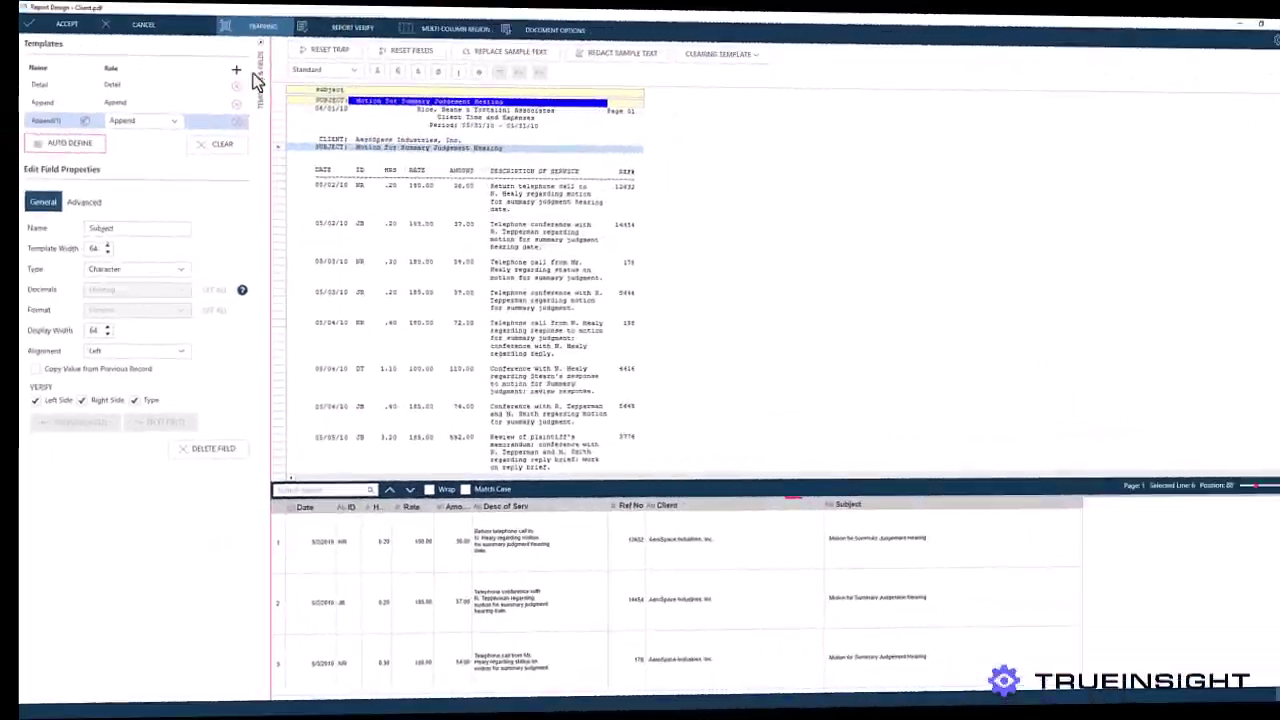
pyautogui.click(236, 69)
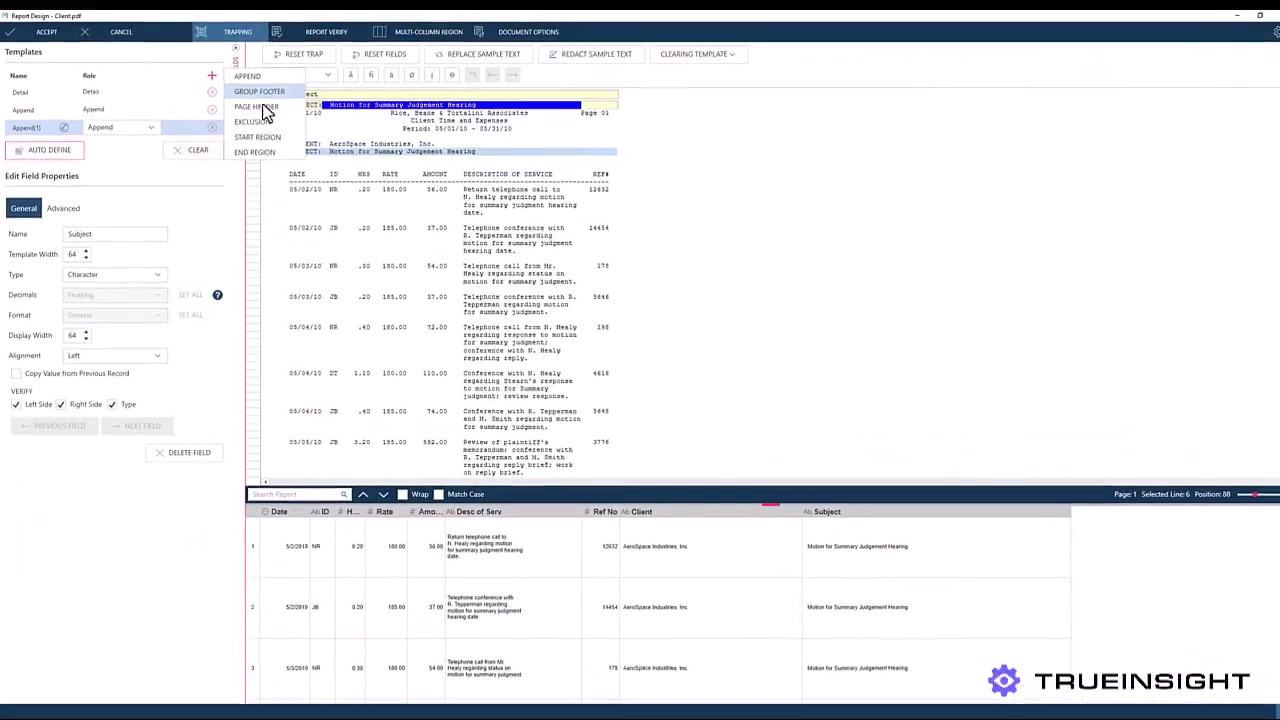
# Add a Page Header template on the 06/01/10 line, trapping 'page' above Page 01.
pyautogui.click(262, 92)
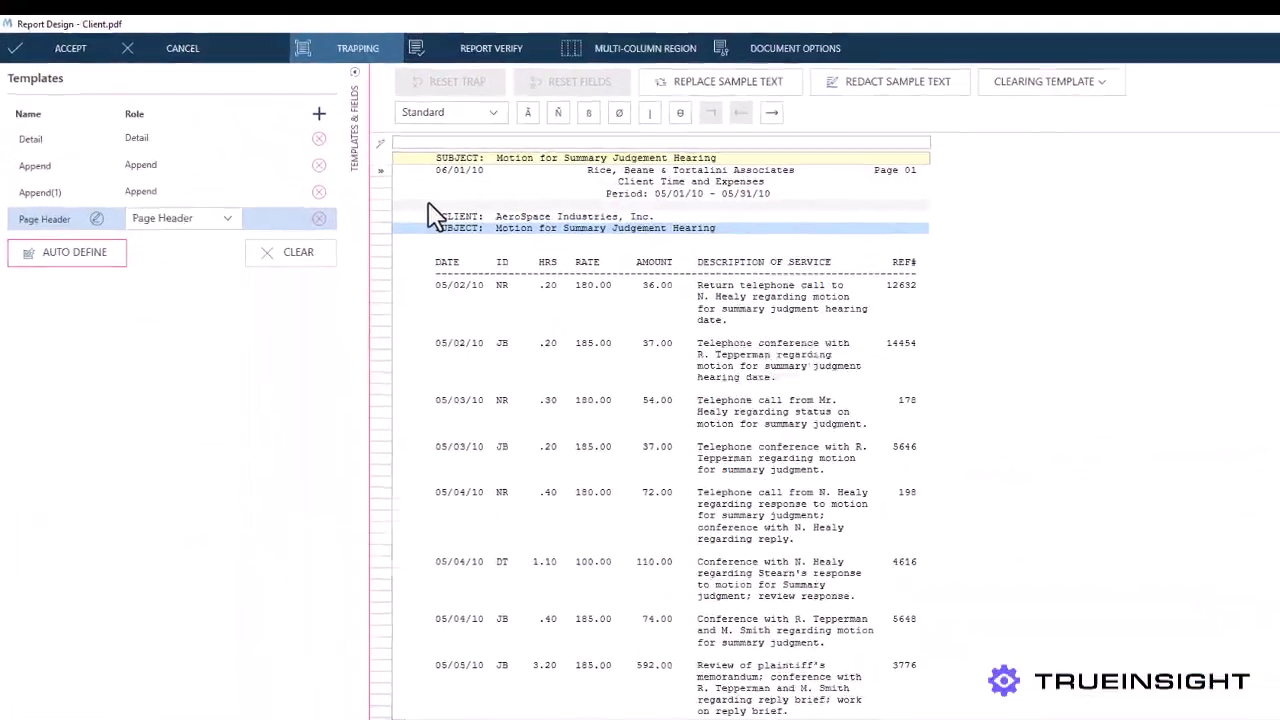
pyautogui.click(457, 207)
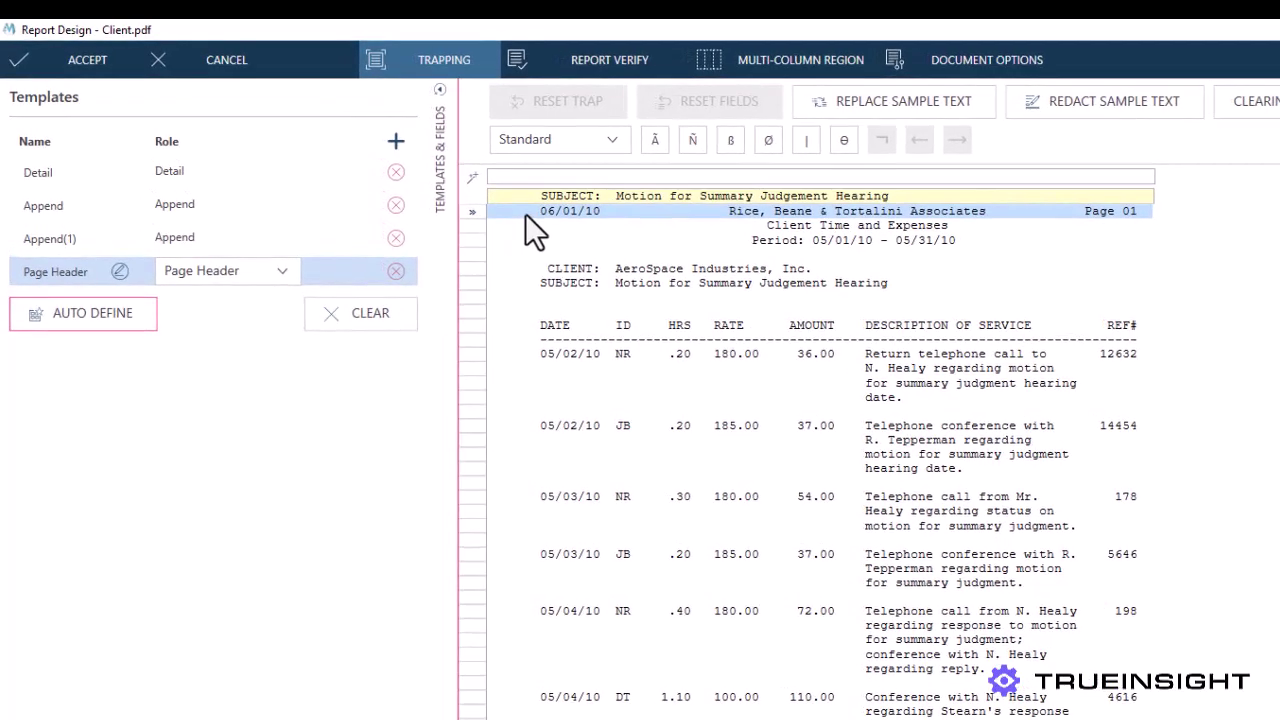
pyautogui.doubleClick(691, 150)
pyautogui.click(1085, 176)
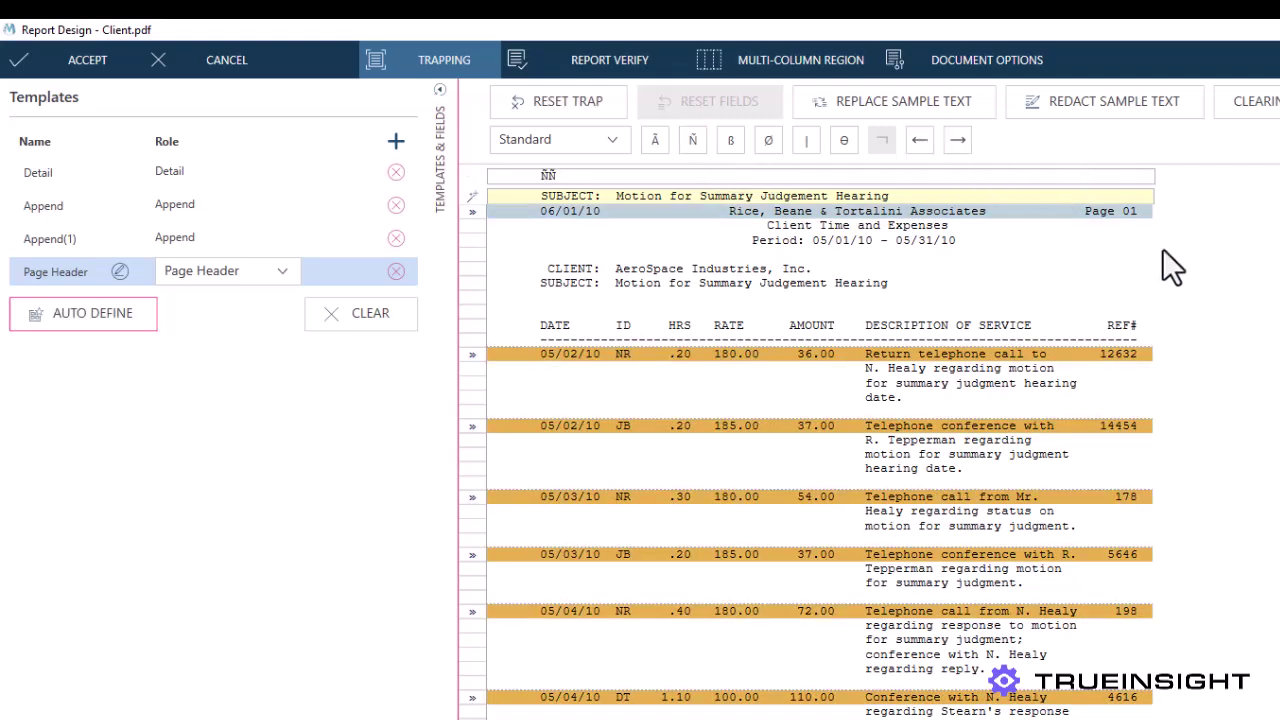
pyautogui.write('page')
# Capture the whole firm header line as a field spanning three lines.
pyautogui.moveTo(543, 195); pyautogui.dragTo(1150, 195)
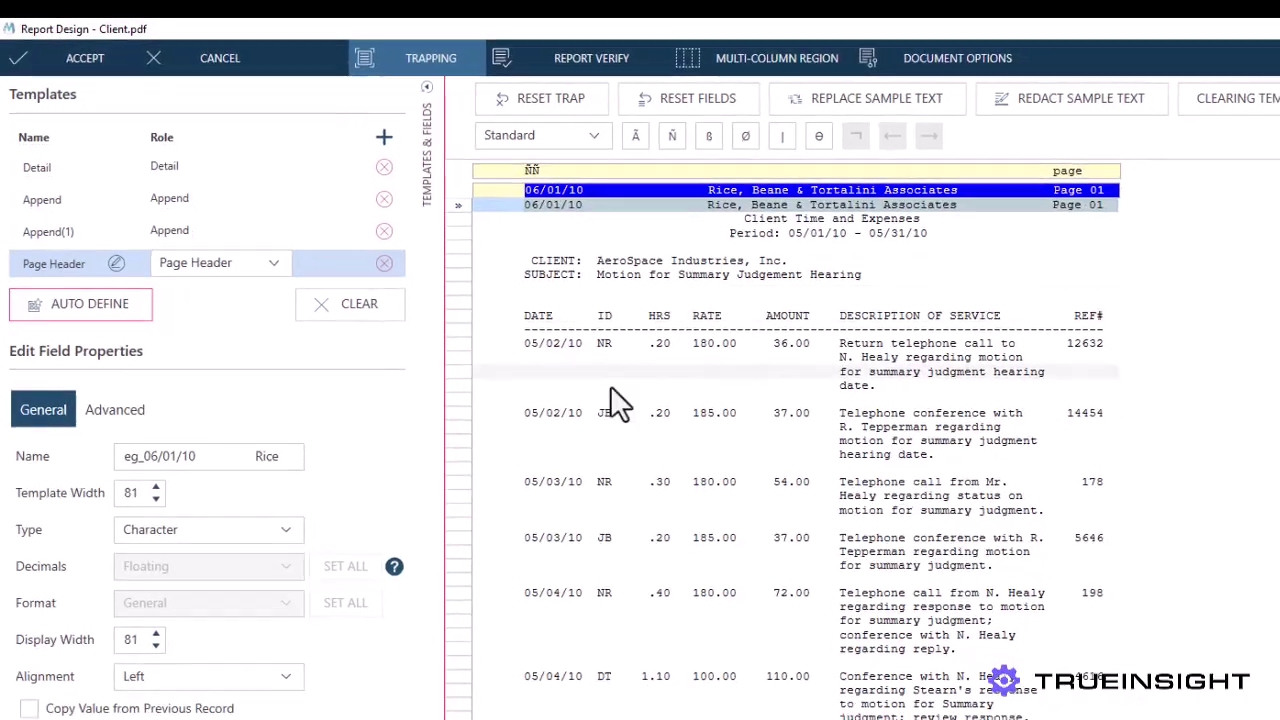
pyautogui.click(89, 318)
pyautogui.click(13, 492)
pyautogui.click(107, 489)
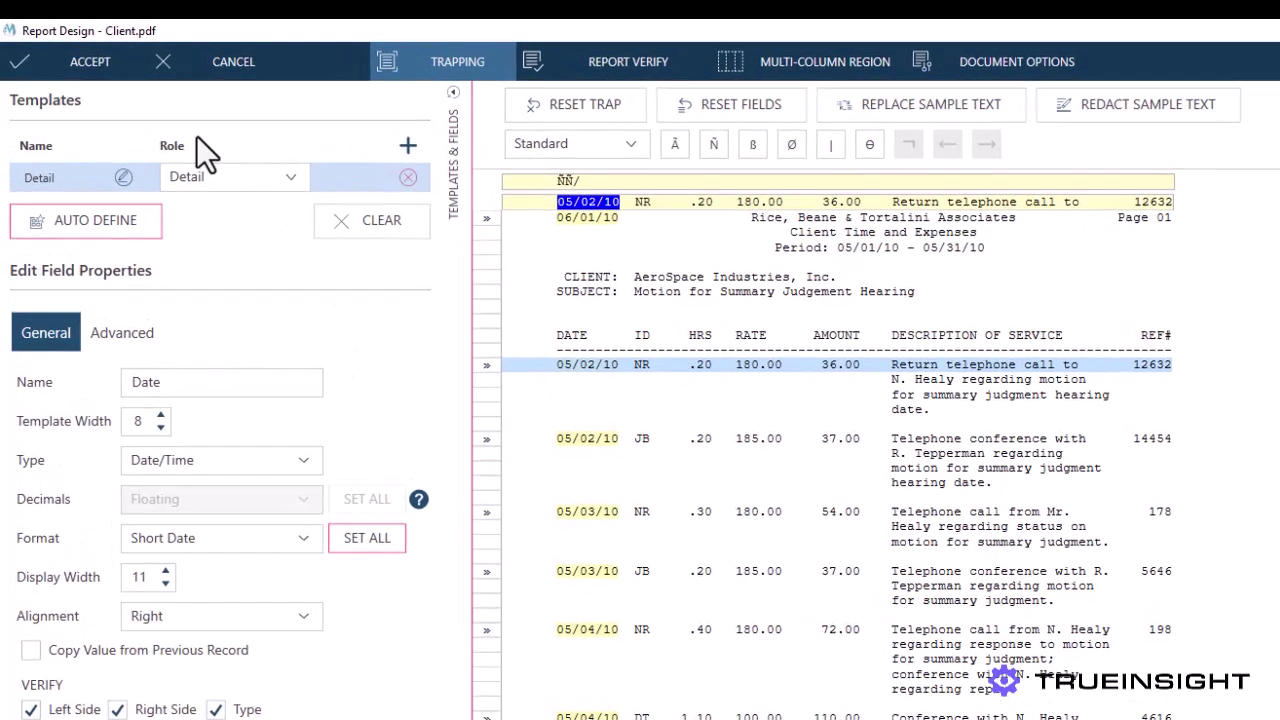
# Add an Exclusion template on the 06/01/10 header line with a 'rice' text trap.
pyautogui.click(416, 145)
pyautogui.click(495, 237)
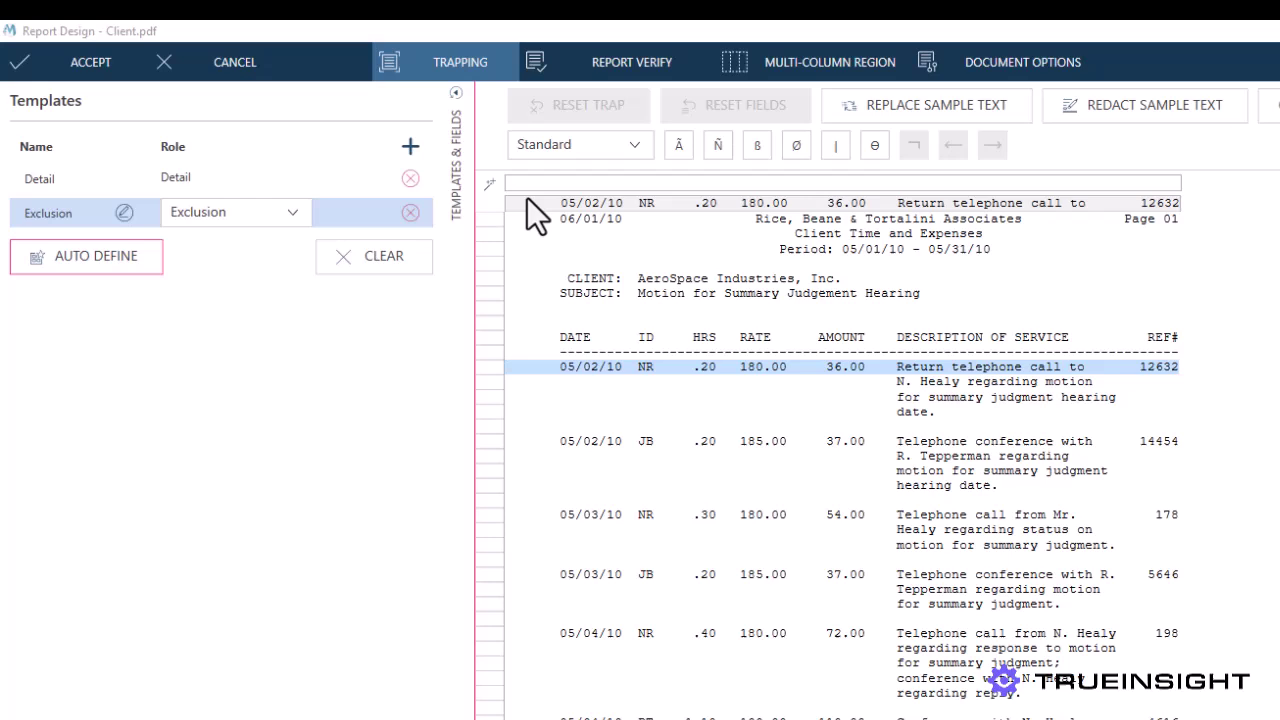
pyautogui.click(483, 220)
pyautogui.click(917, 106)
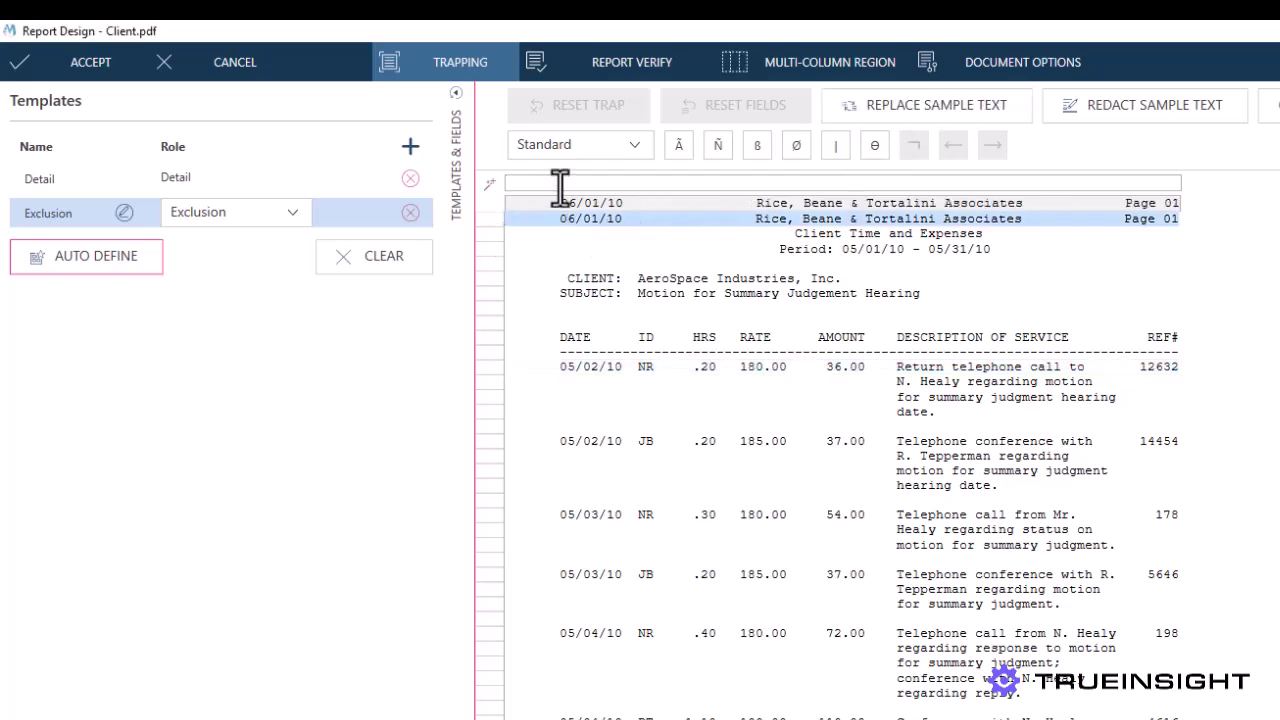
pyautogui.click(757, 183)
pyautogui.write('rice')
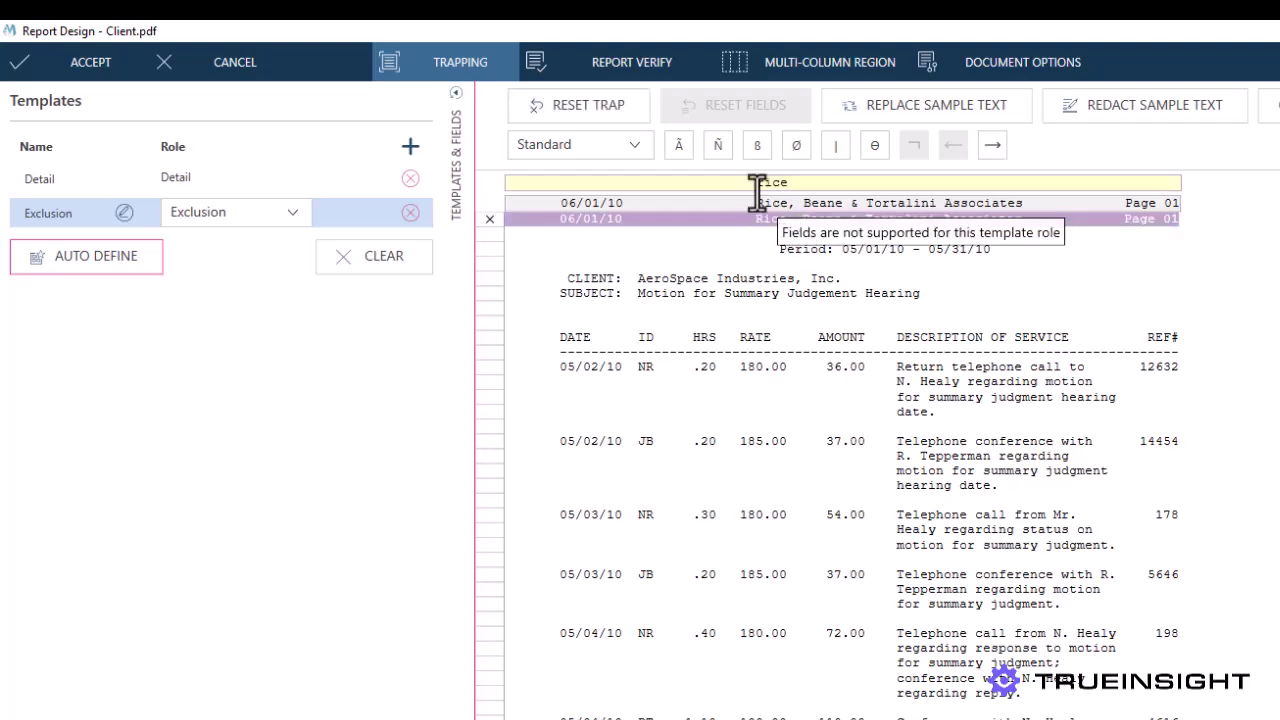
pyautogui.scroll(-5, 800, 600)
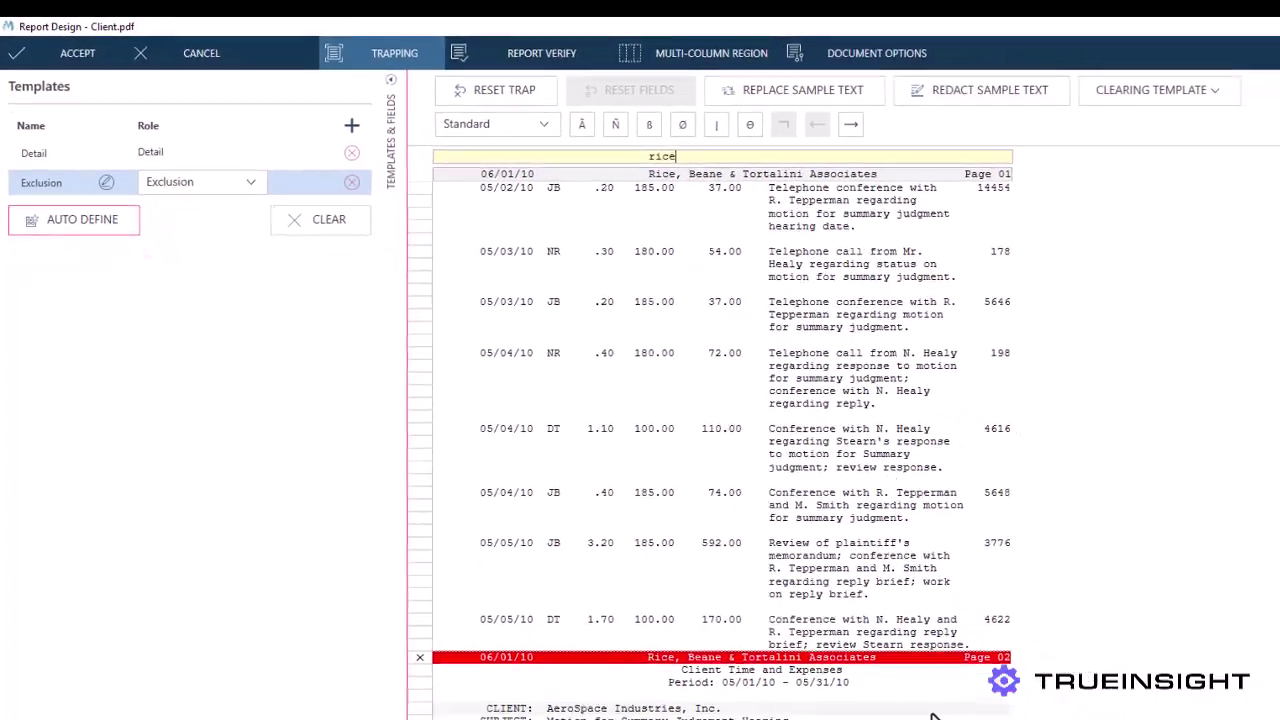
pyautogui.scroll(5, 391, 229)
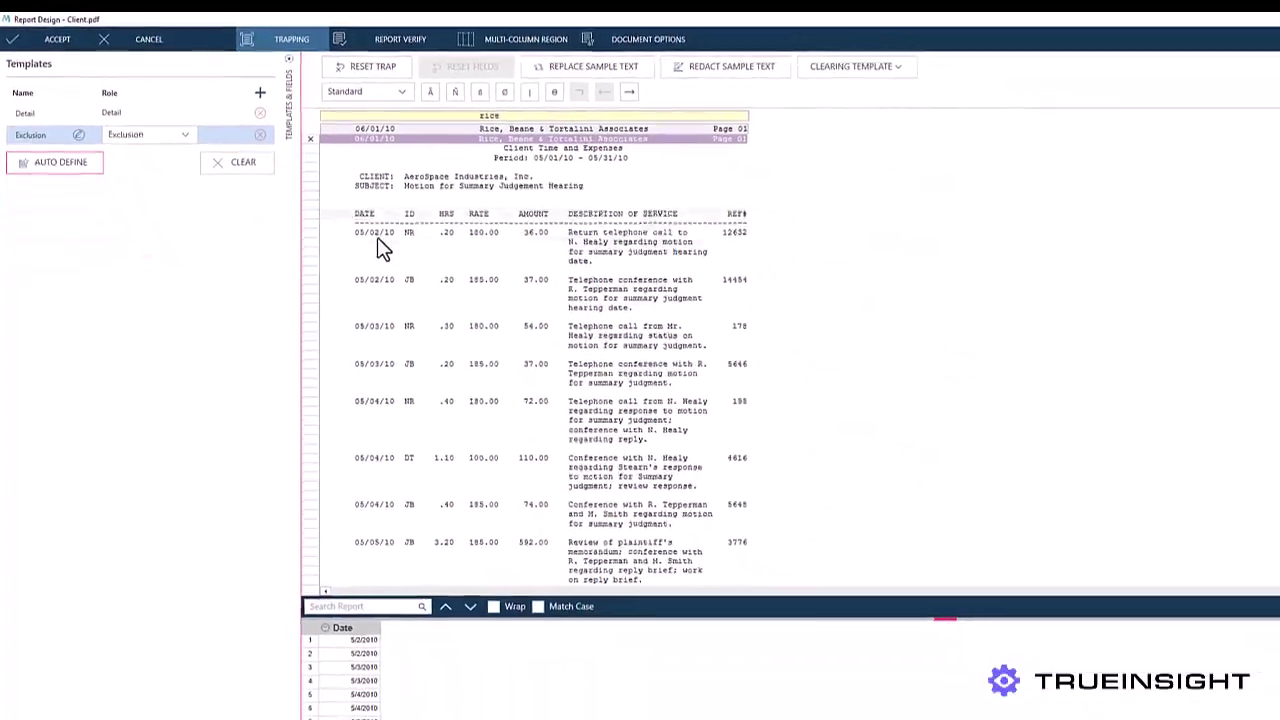
pyautogui.scroll(-2, 378, 240)
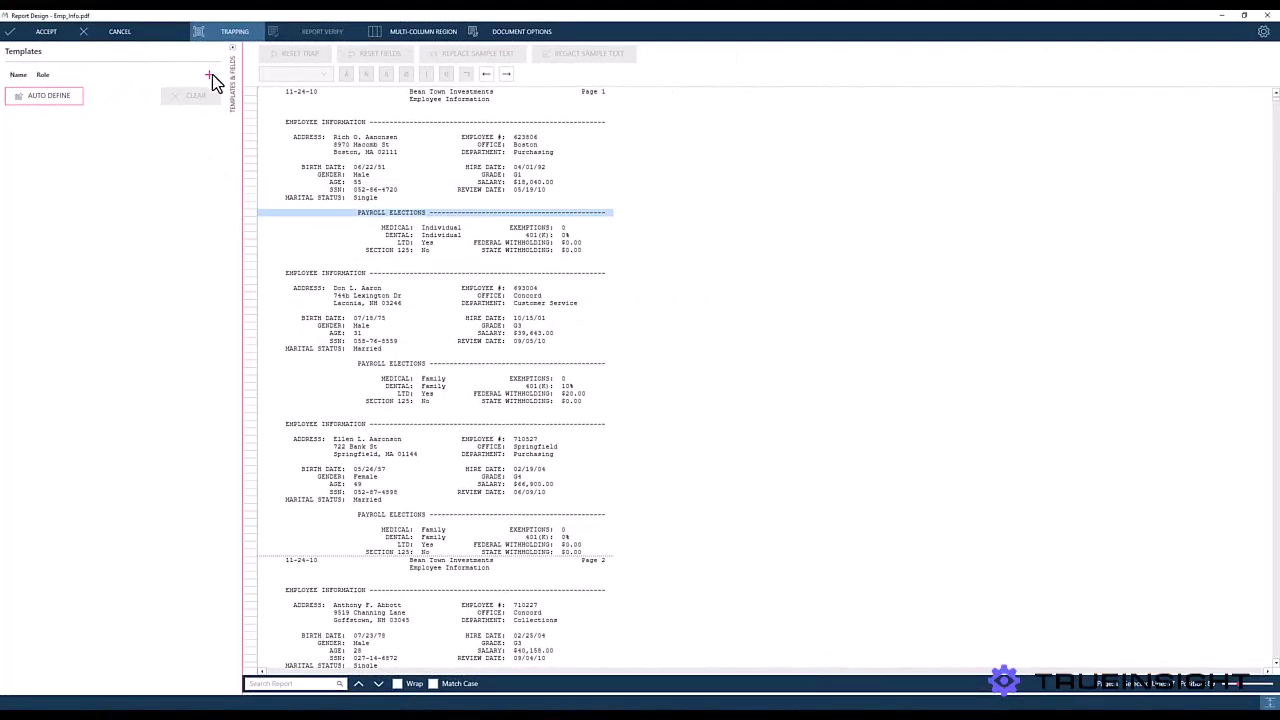
# Add a Start Region template trapping 'employee' on the EMPLOYEE INFORMATION line.
pyautogui.click(212, 76)
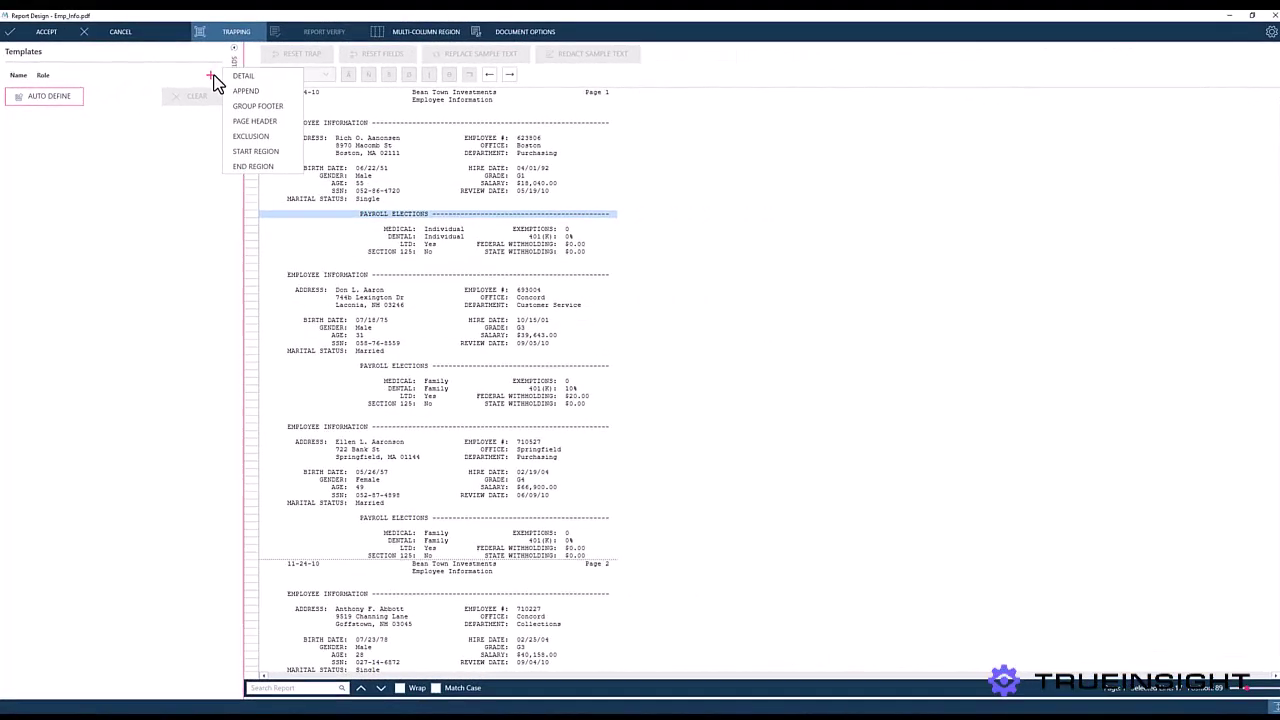
pyautogui.click(277, 165)
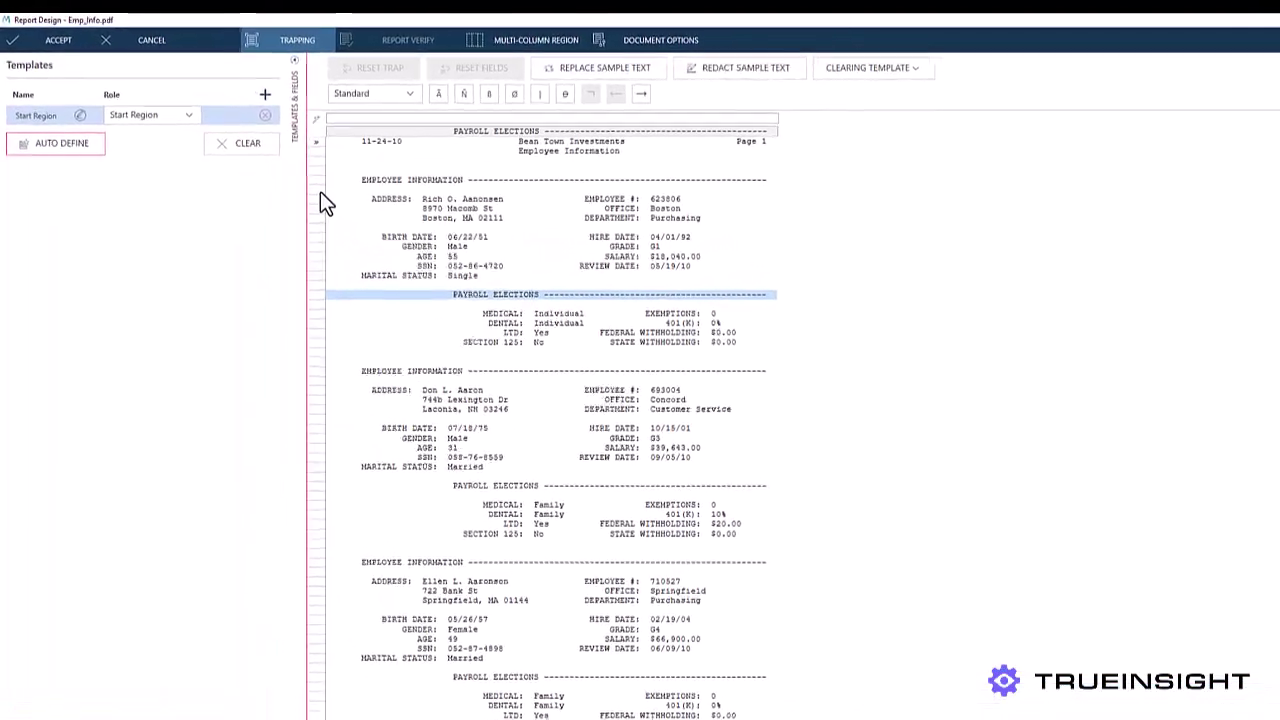
pyautogui.click(400, 216)
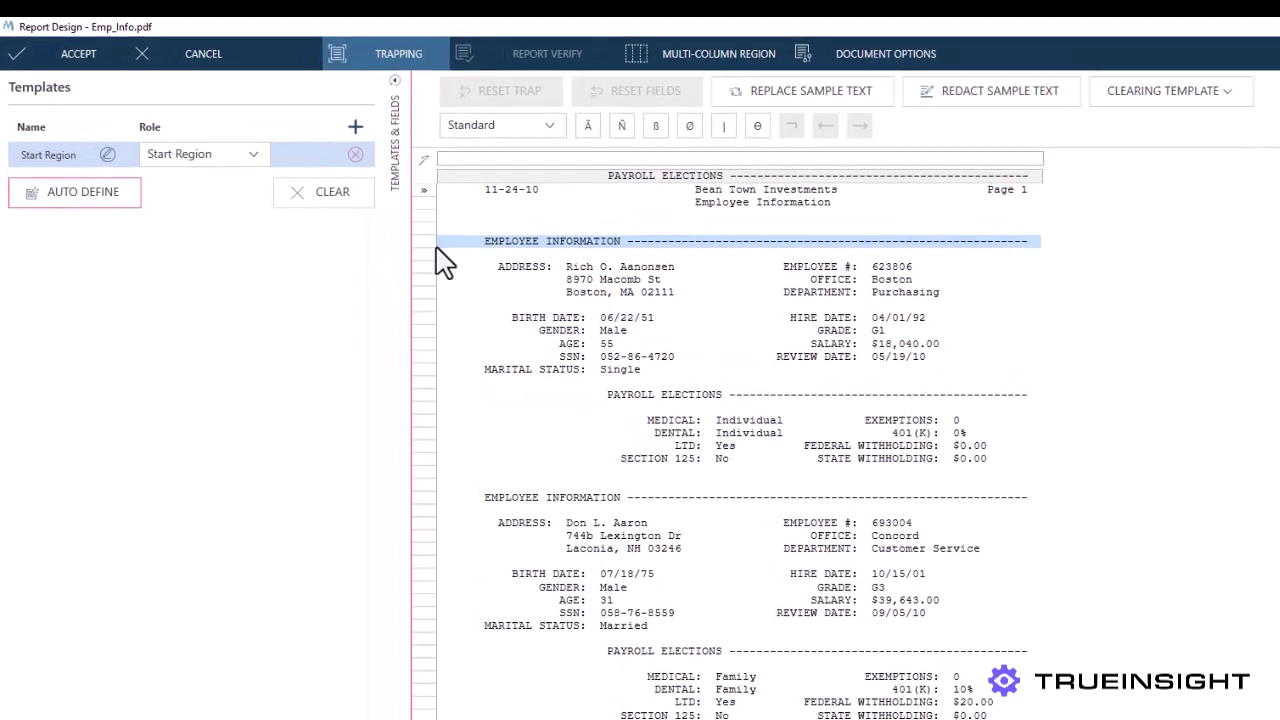
pyautogui.click(911, 103)
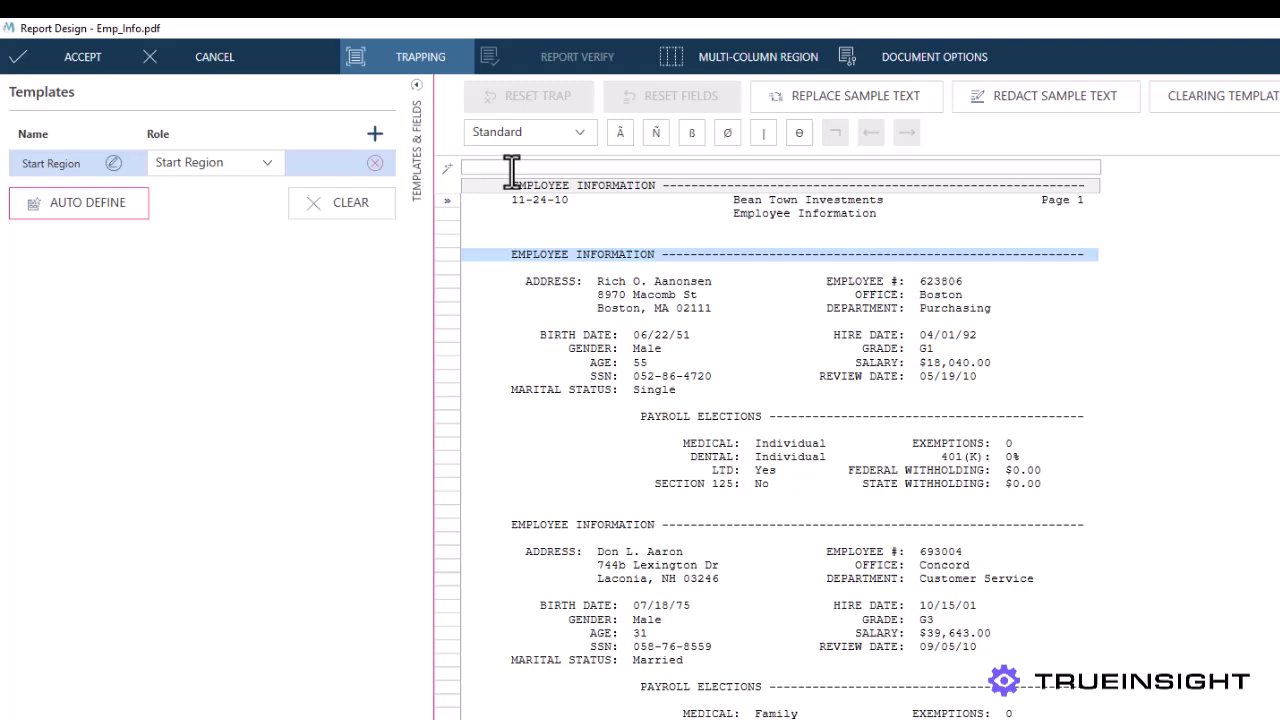
pyautogui.write('employee')
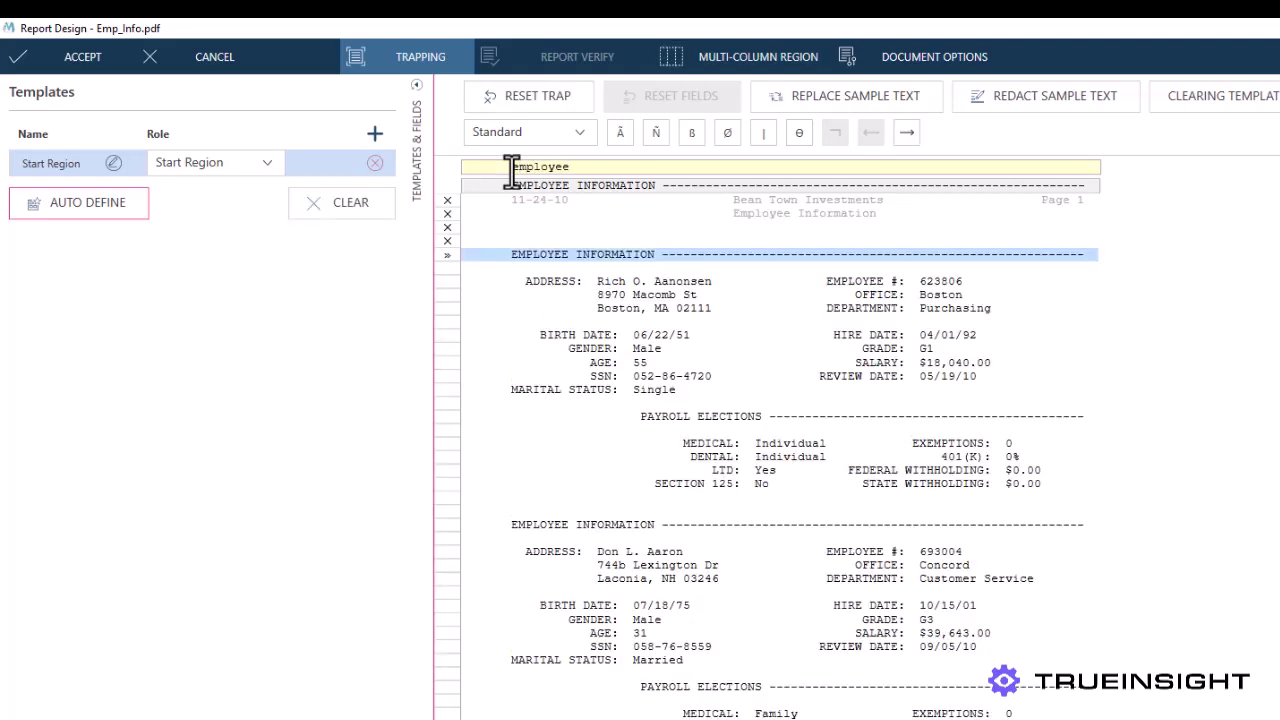
# Add an End Region template trapping 'payroll' on the PAYROLL ELECTIONS line.
pyautogui.click(375, 134)
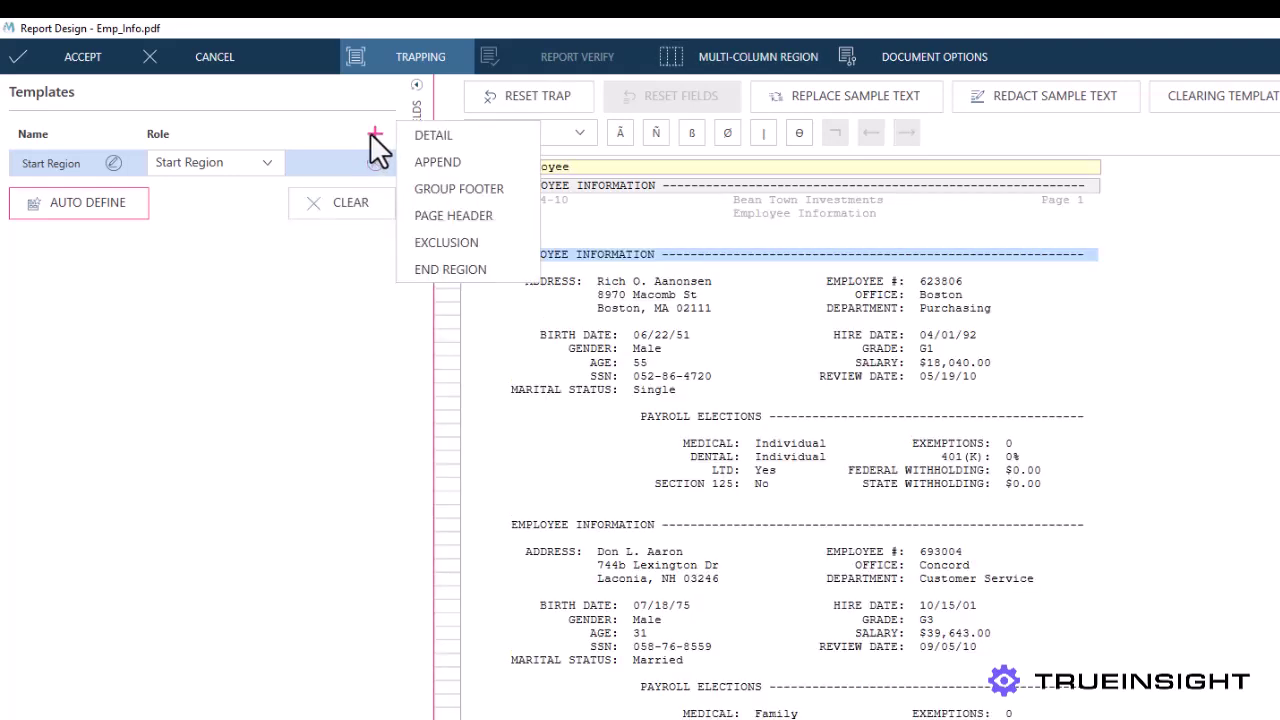
pyautogui.click(455, 268)
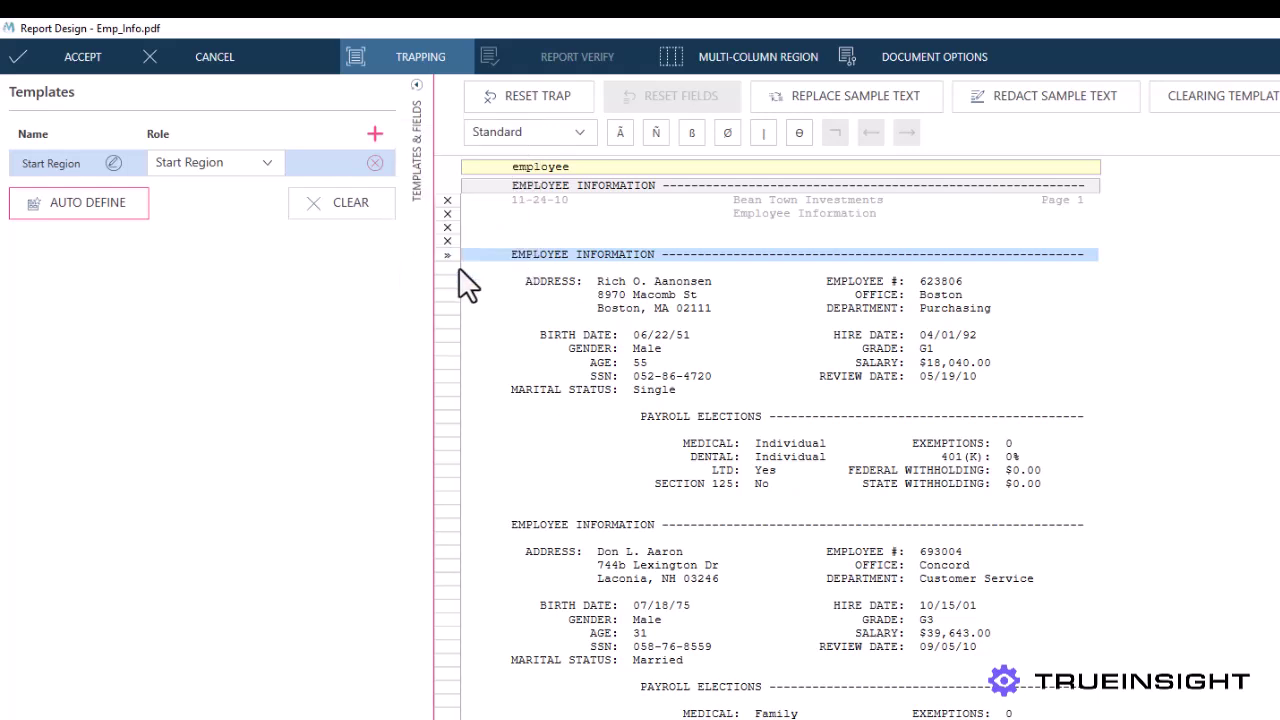
pyautogui.click(443, 416)
pyautogui.click(805, 101)
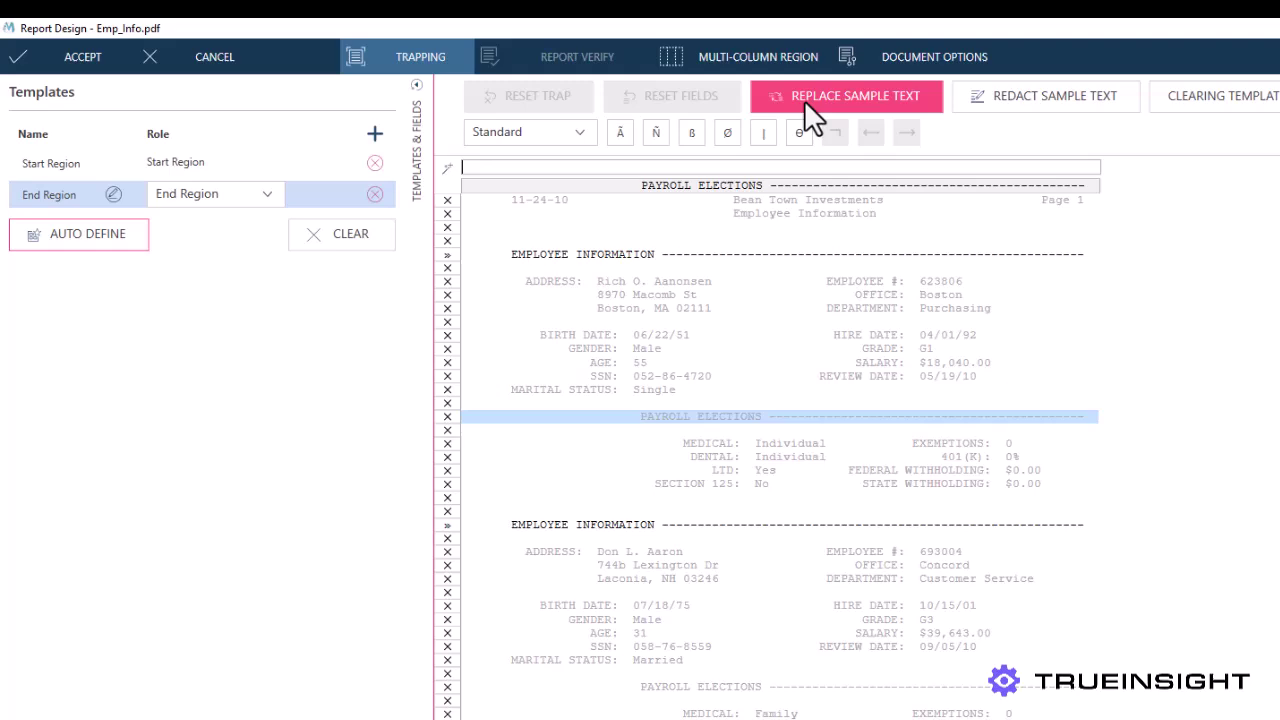
pyautogui.click(633, 168)
pyautogui.write('payroll')
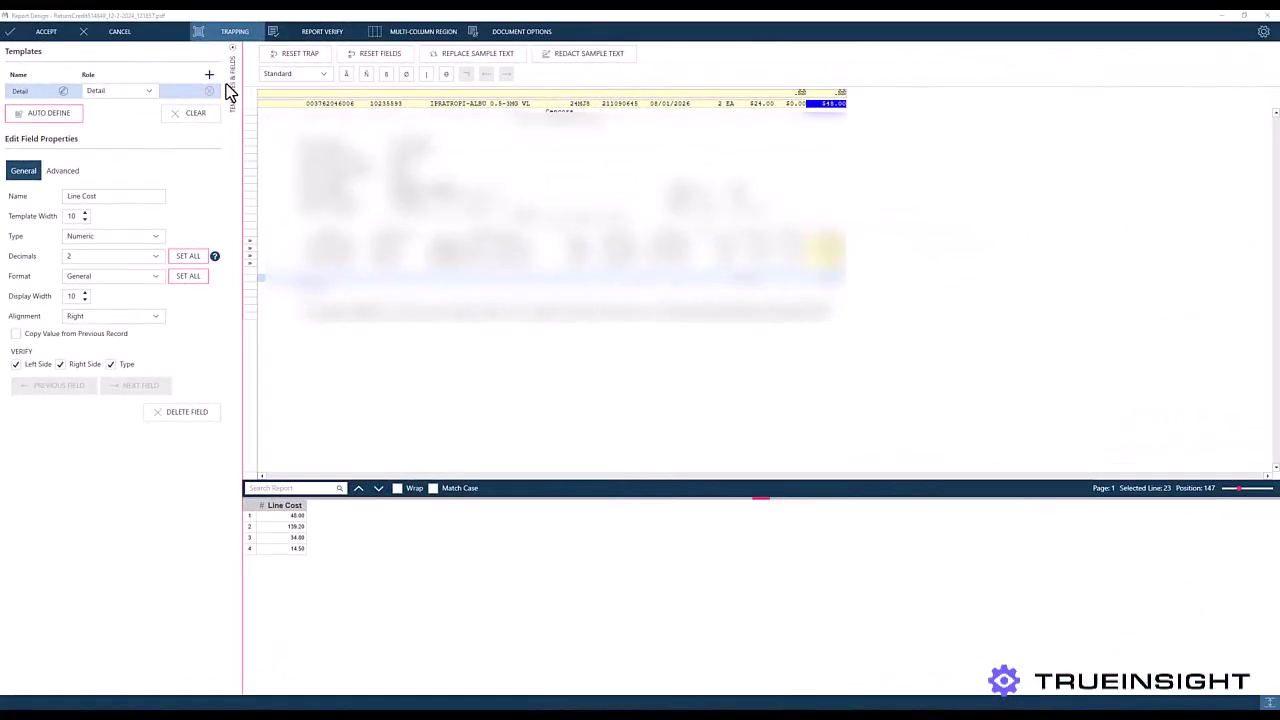
# Create a Group Footer template capturing the $236.50 total as a field named Total.
pyautogui.click(208, 78)
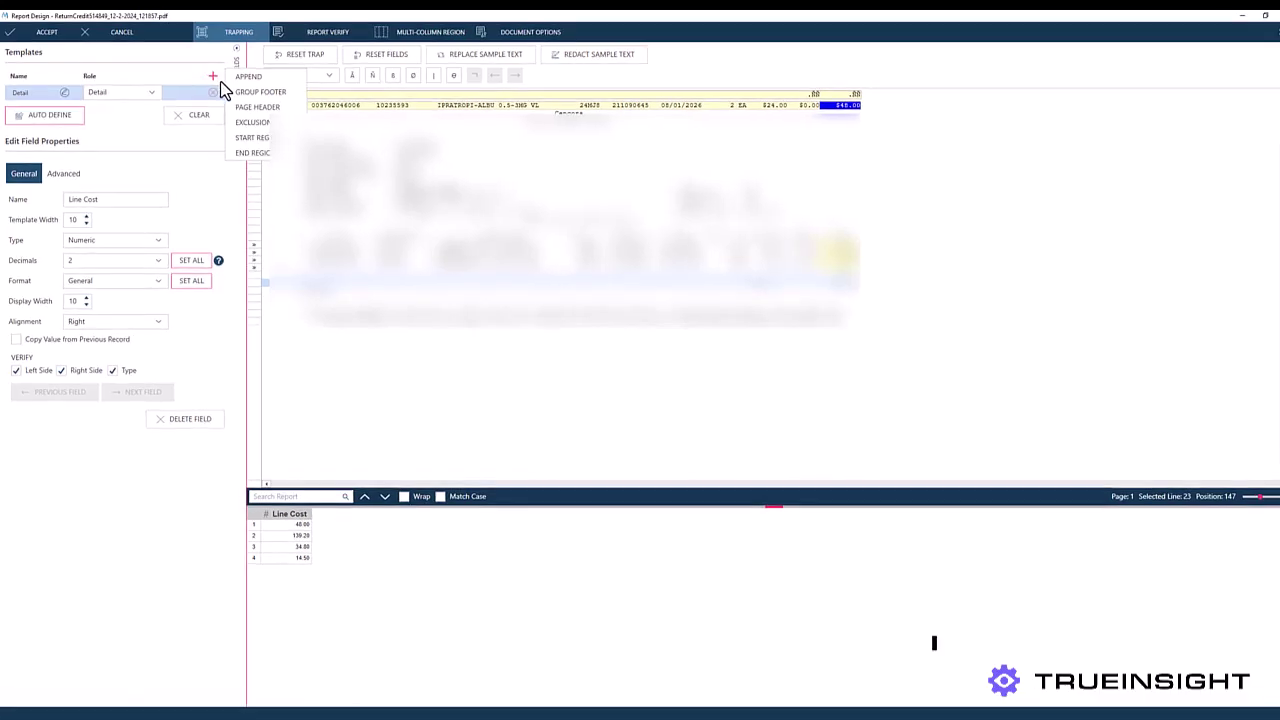
pyautogui.click(256, 90)
pyautogui.write('total:')
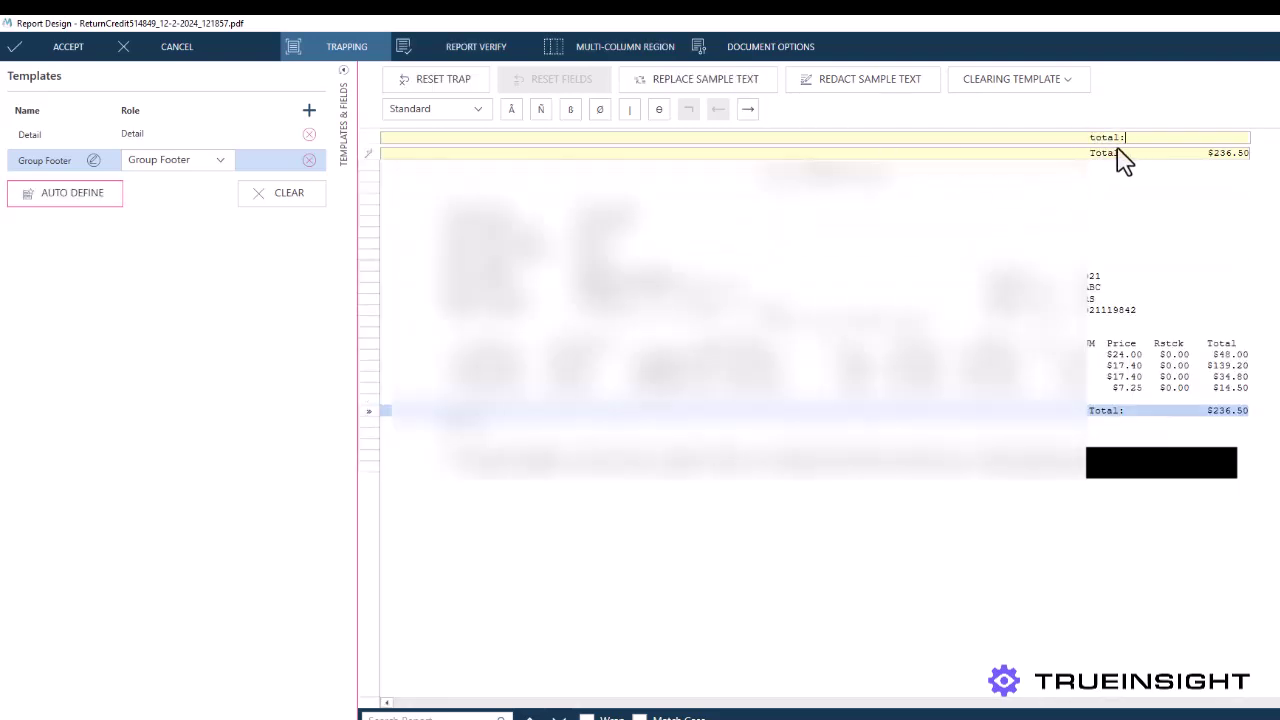
pyautogui.moveTo(1125, 153); pyautogui.dragTo(1268, 152)
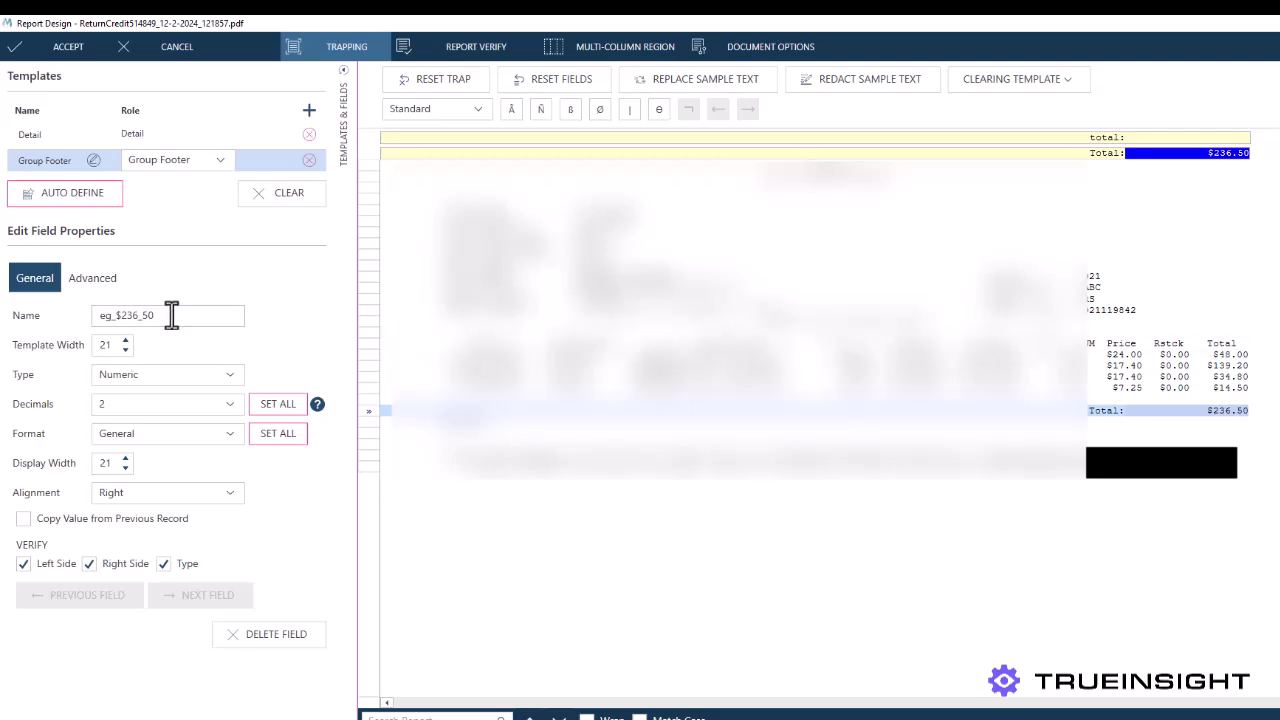
pyautogui.write('Total')
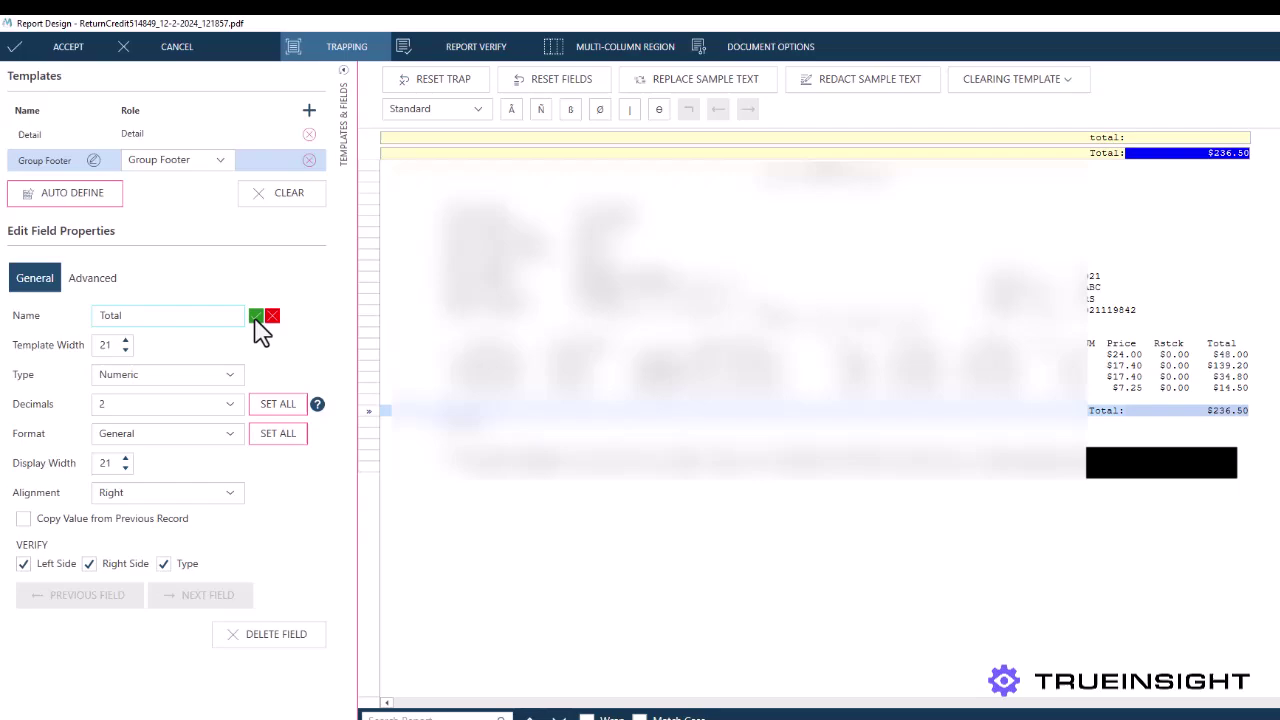
pyautogui.click(256, 317)
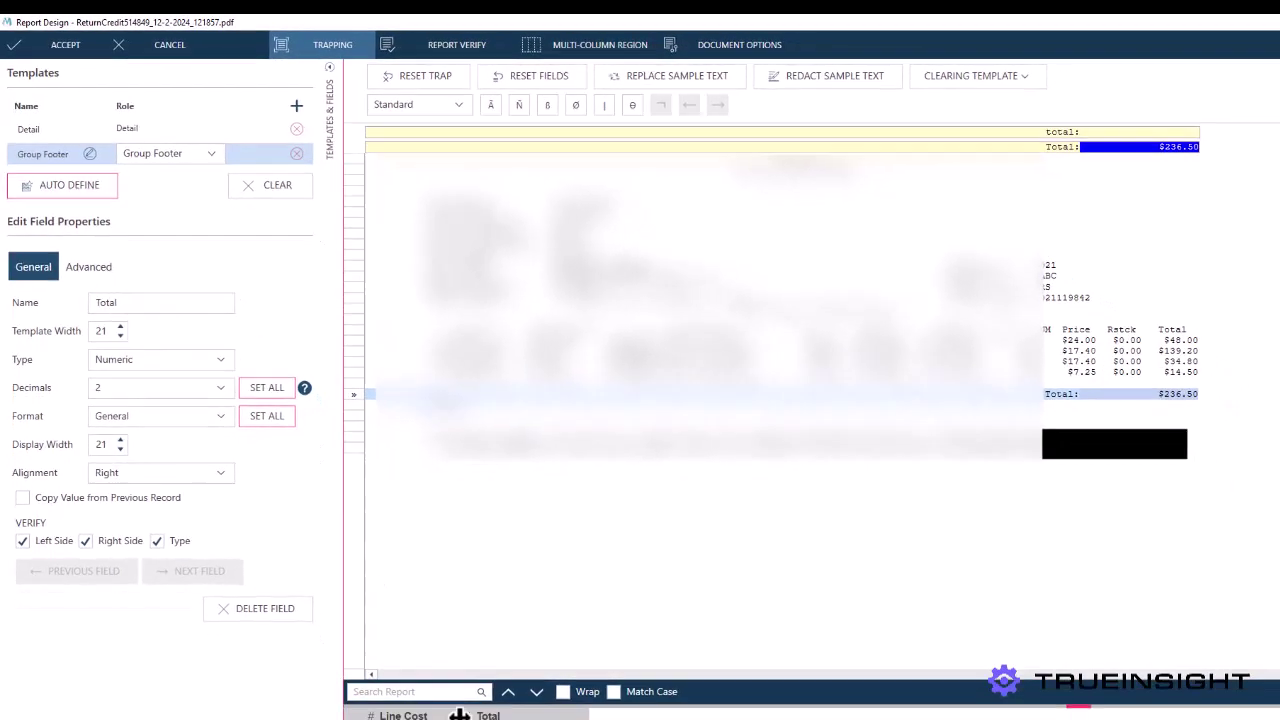